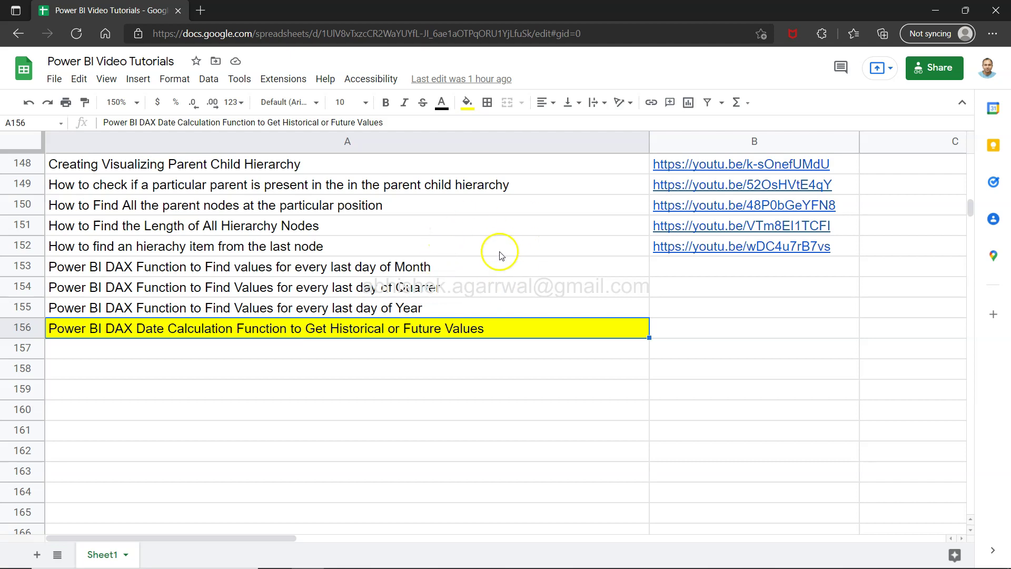
click(615, 31)
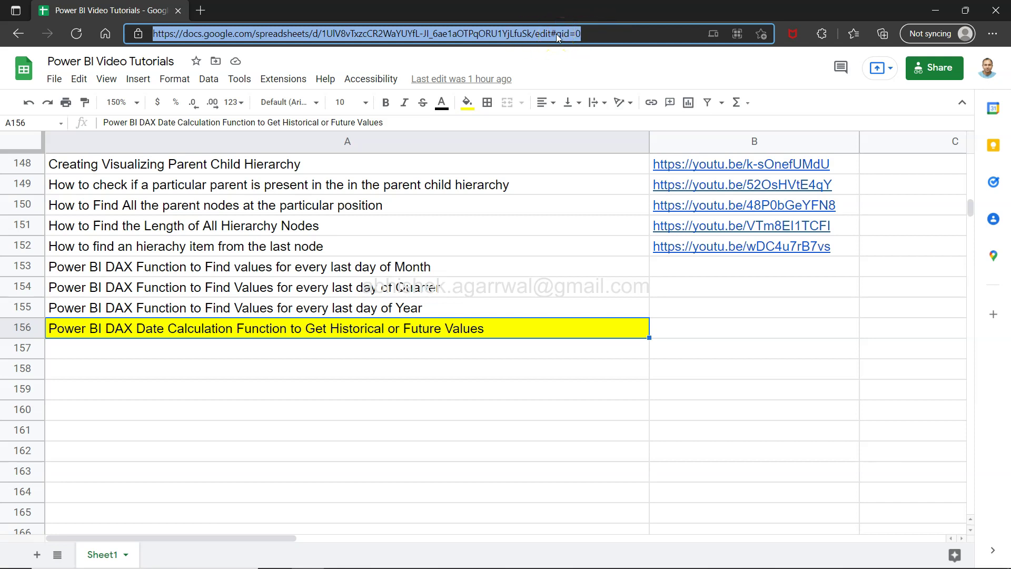
click(256, 265)
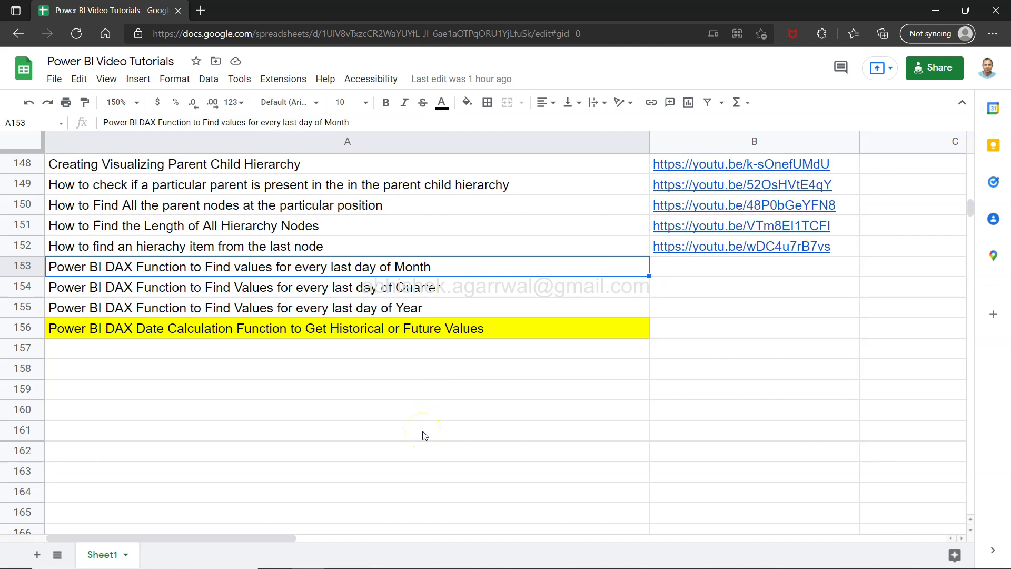
- Switch to the Sales Dashboard report in Power BI Desktop
key(alt+Tab)
key(alt+Tab)
key(alt+Tab)
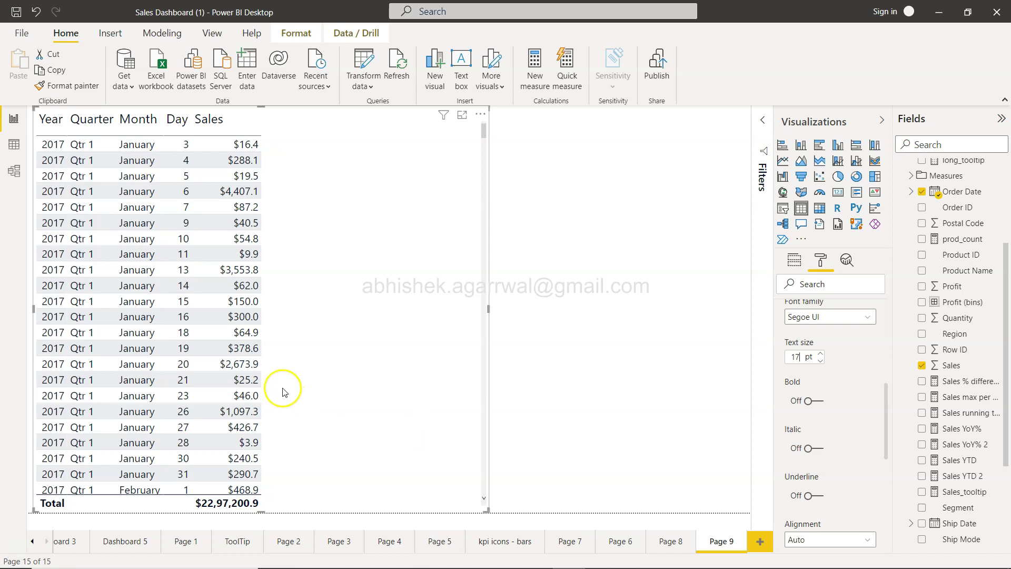
- Review the fields assigned to the sales table visual and the Orders table in the model diagram, then return to the report
click(247, 208)
click(787, 260)
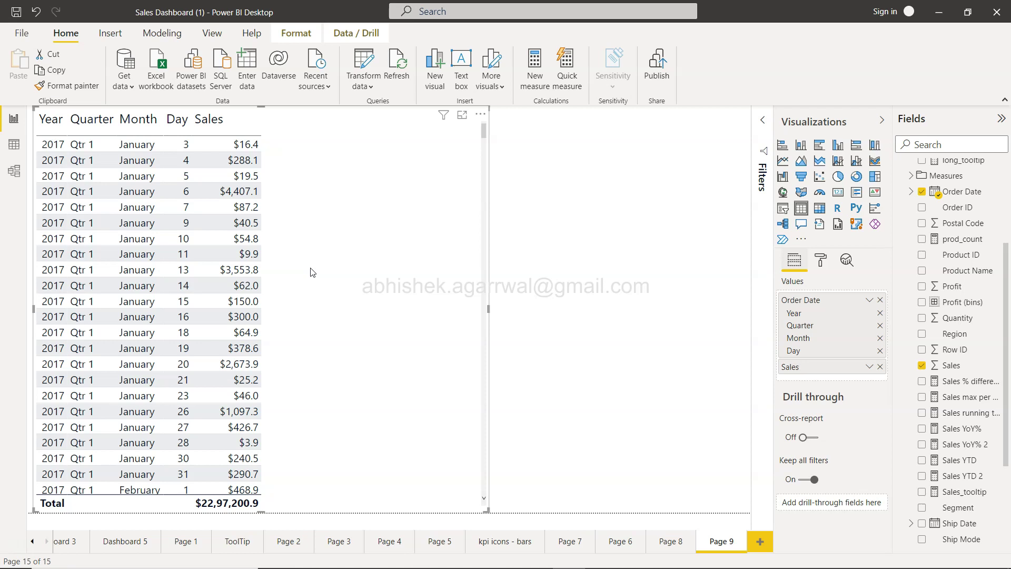
click(20, 178)
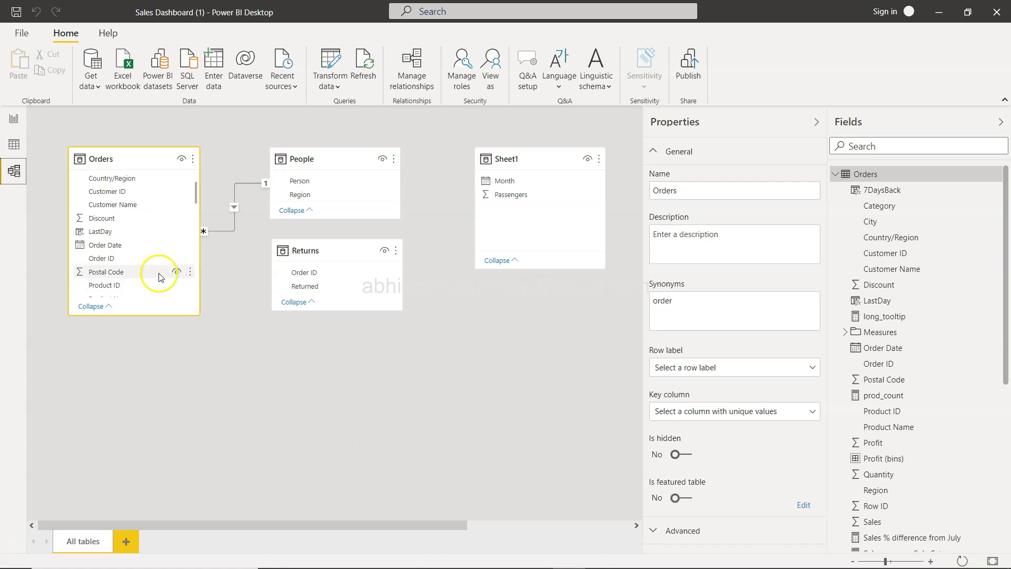
click(14, 118)
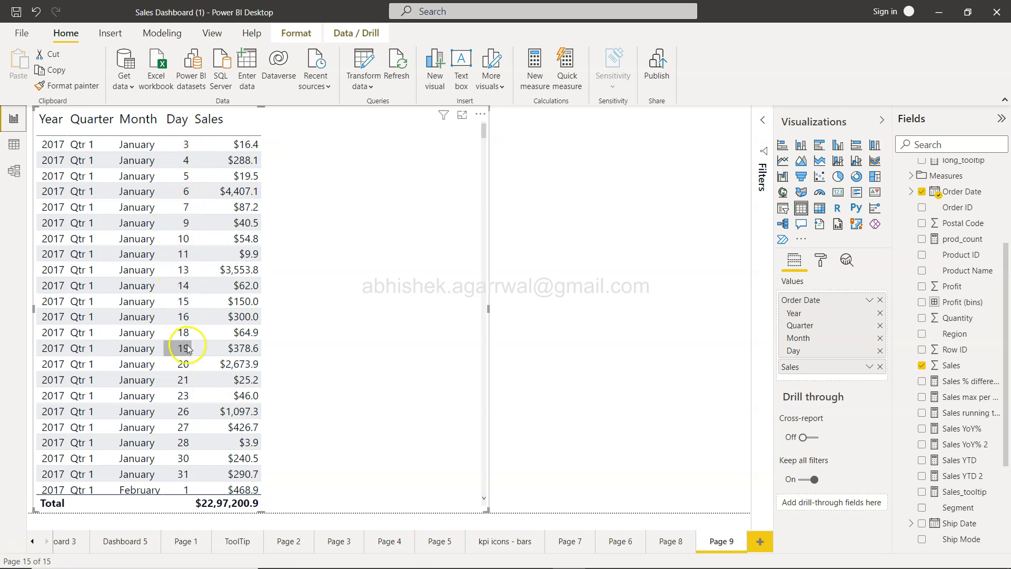
- Start a new calculated table named order_date that uses the CALENDAR function
click(634, 285)
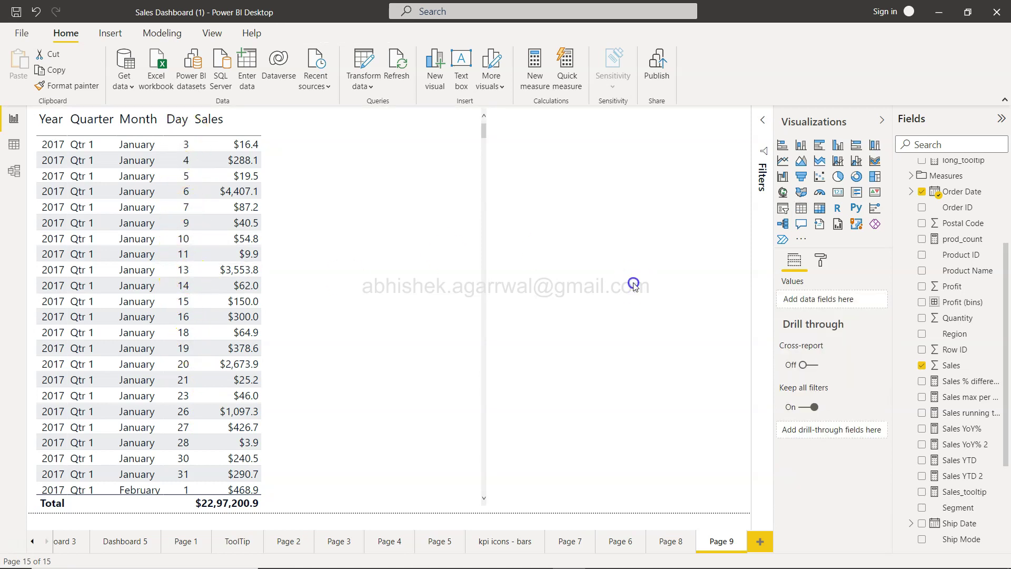
click(170, 34)
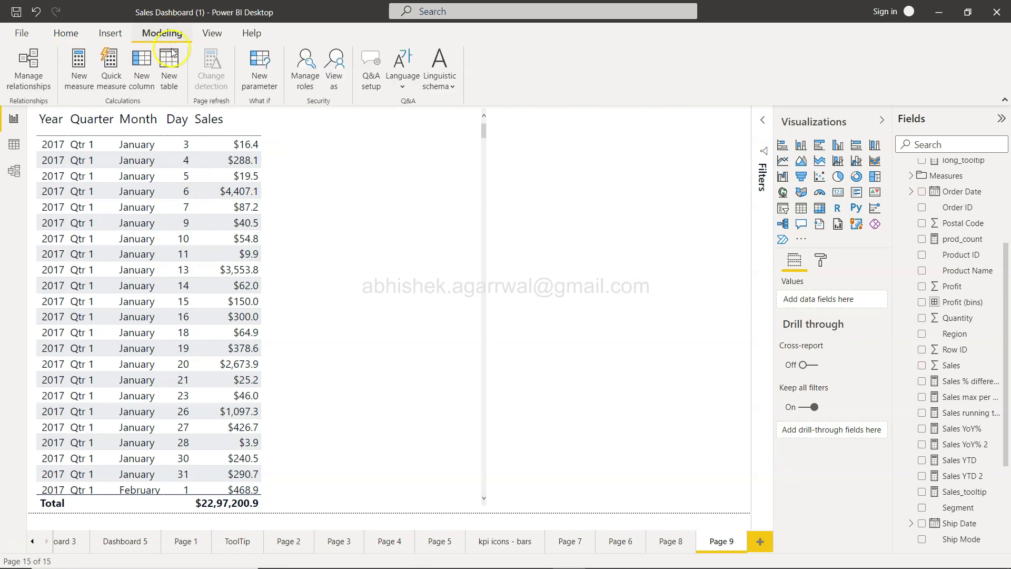
click(174, 67)
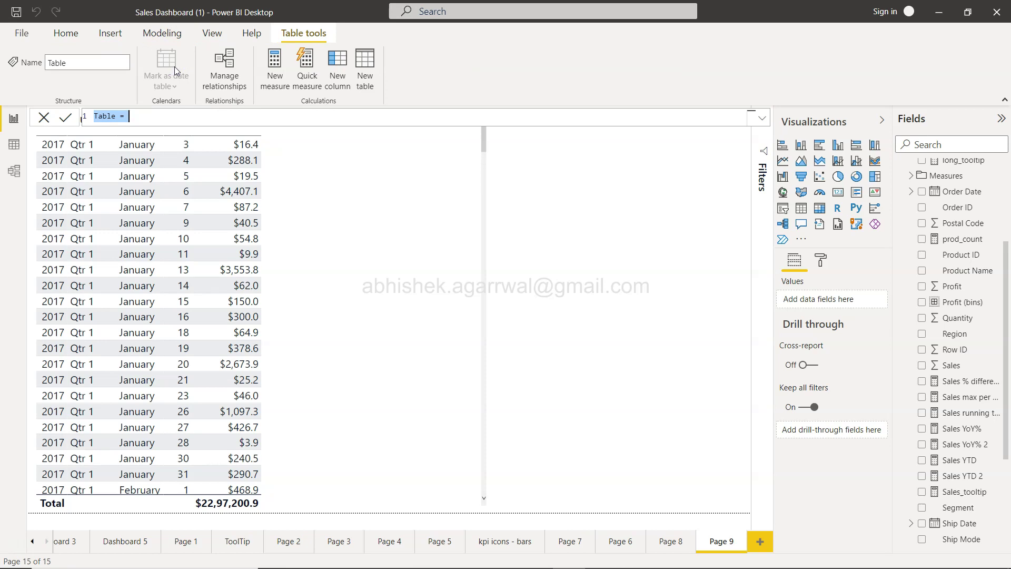
text(order)
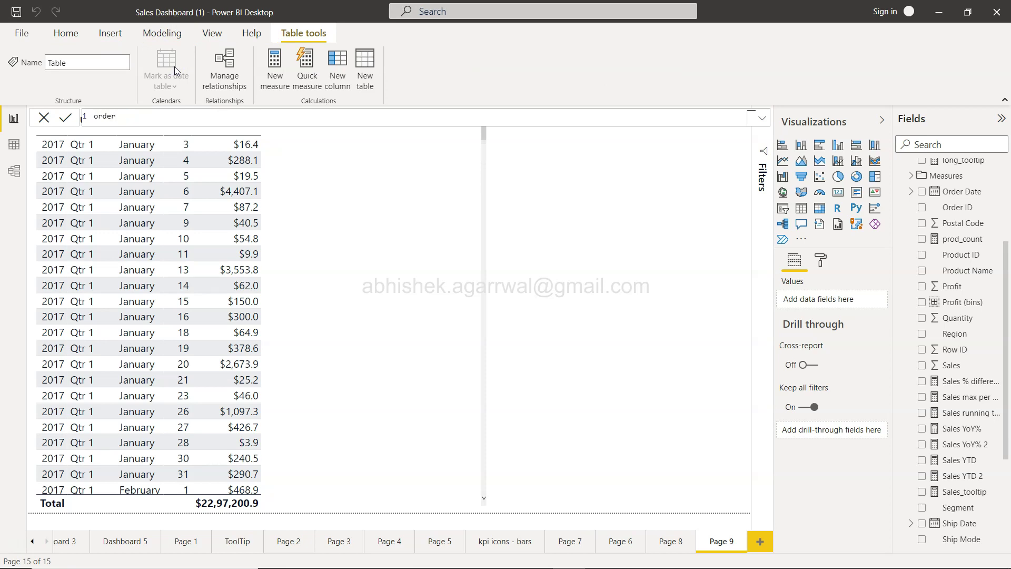
text(_date = cale)
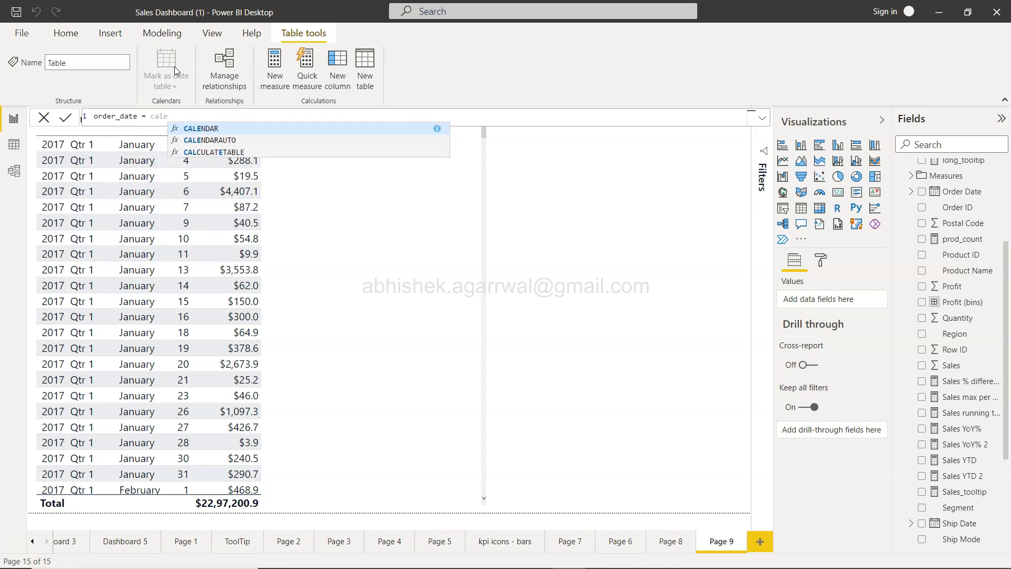
key(Tab)
- Set the start date of the order_date CALENDAR function to MIN of Orders[Order Date]
text(m)
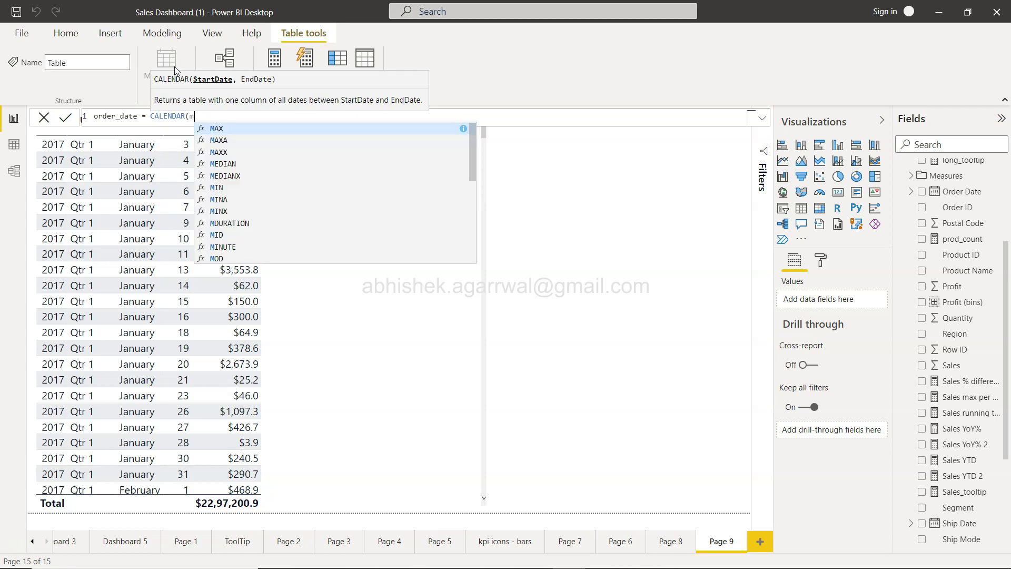
text(in)
key(Tab)
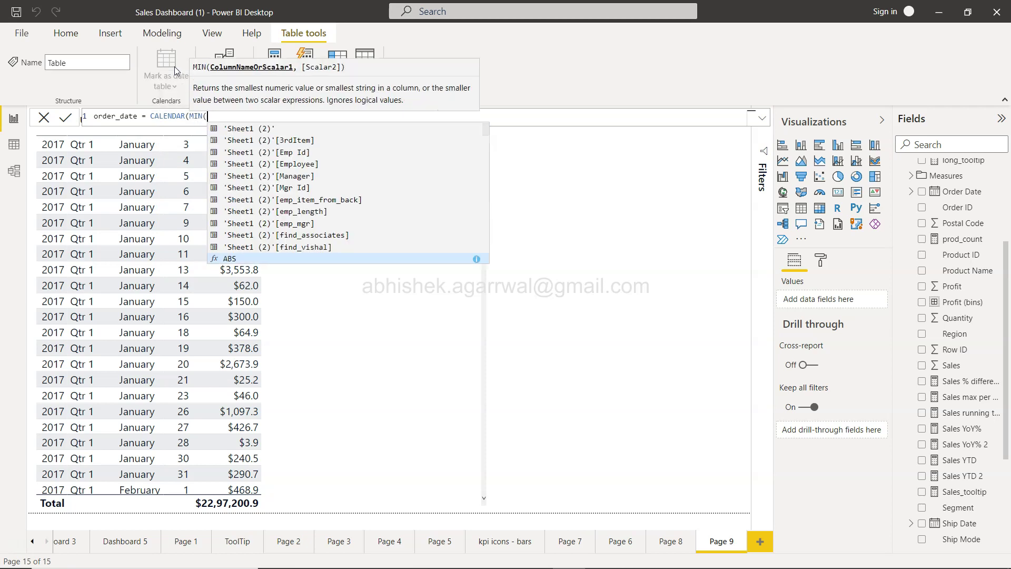
text(order)
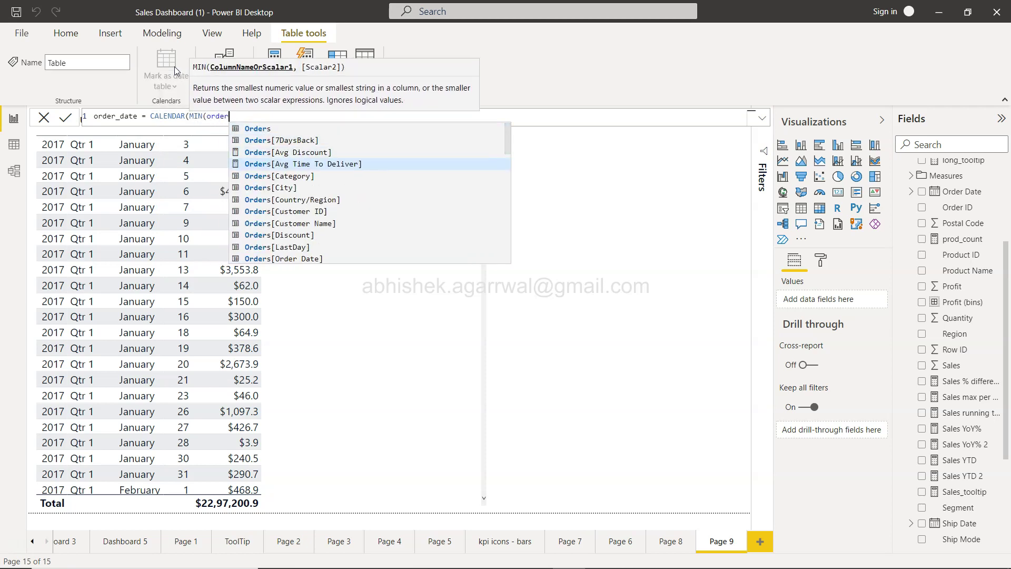
key(Down)
key(Down)
key(Down)
key(Down)
key(Down)
key(Down)
key(Down)
key(Down)
key(Tab)
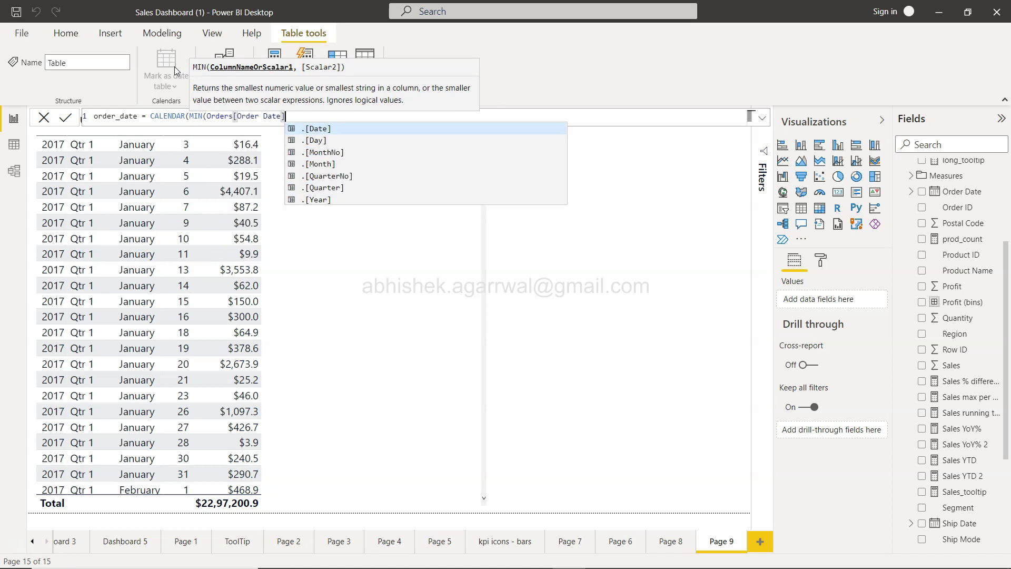
- Set the CALENDAR end date to MAX(Orders[Order Date]) and create the order_date table
text(),max)
key(Tab)
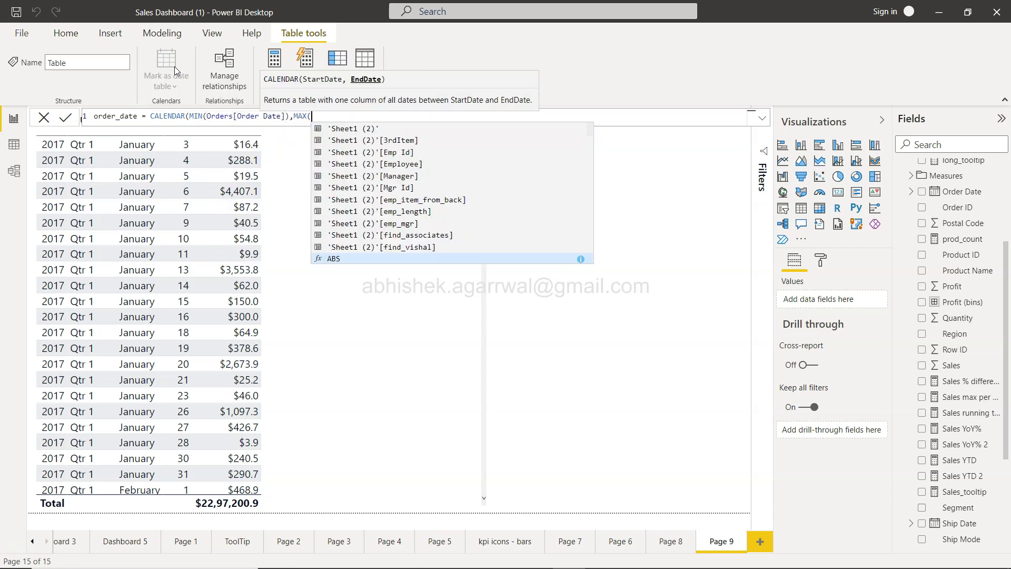
text(order)
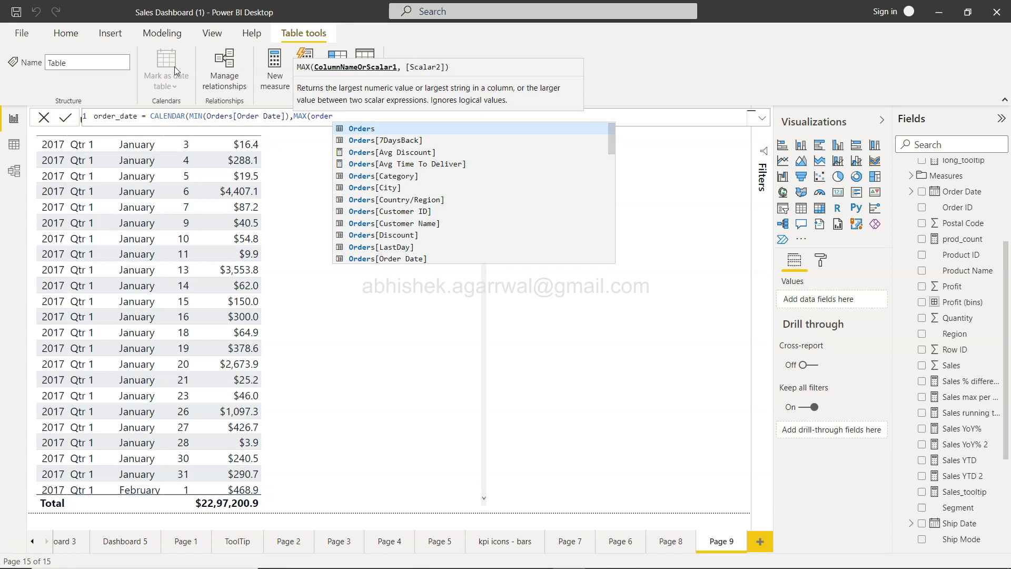
key(Down)
key(Down)
key(Down)
key(Down)
key(Down)
key(Down)
key(Down)
key(Down)
key(Down)
key(Down)
key(Down)
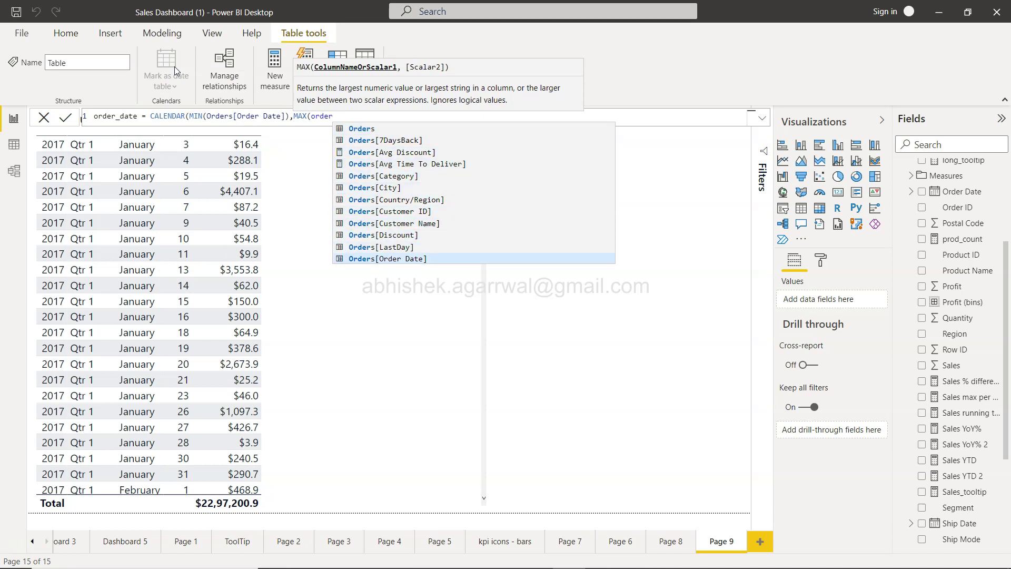
key(Tab)
text())
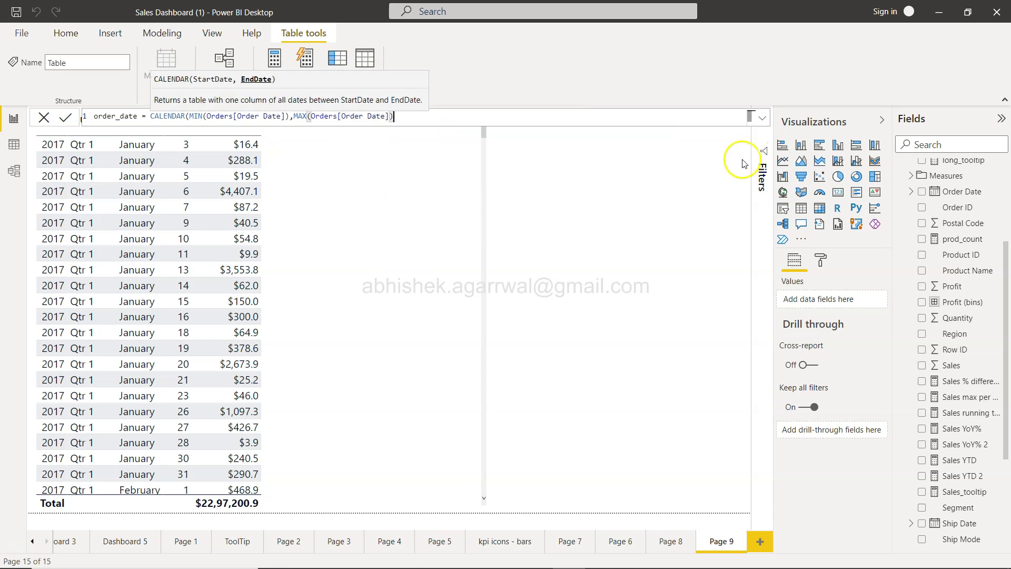
scroll(940, 269, up, 2)
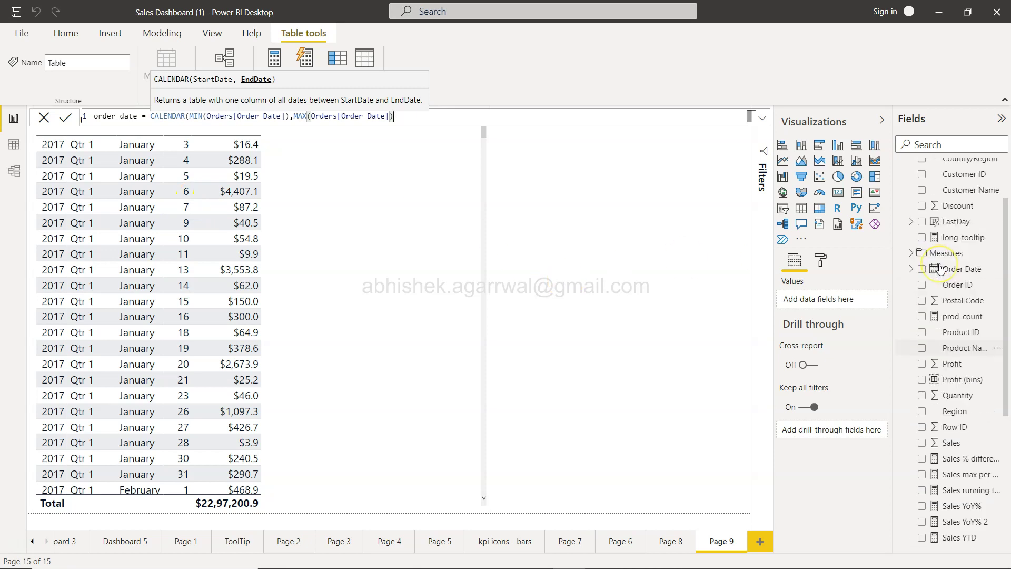
scroll(940, 268, up, 2)
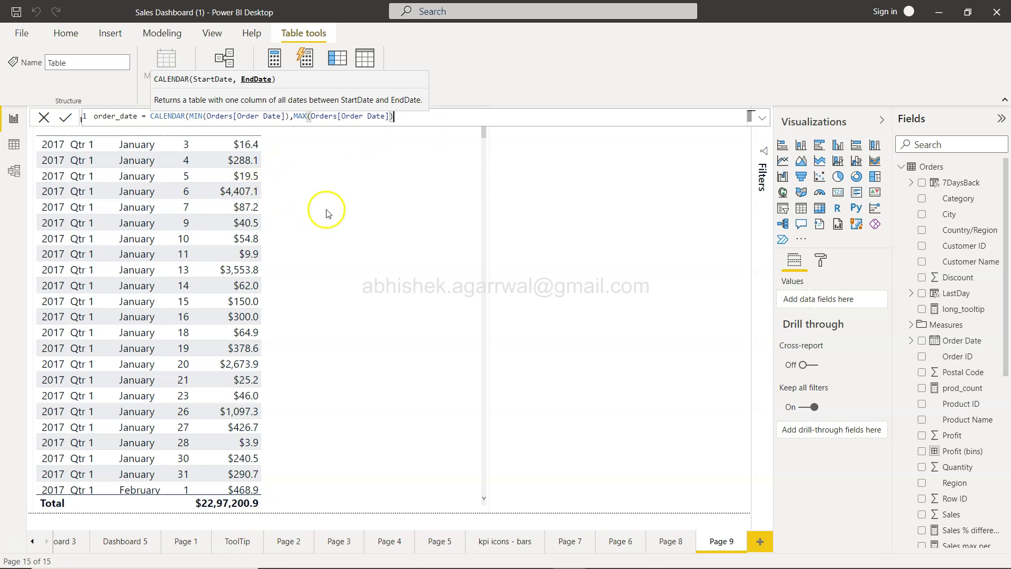
click(287, 210)
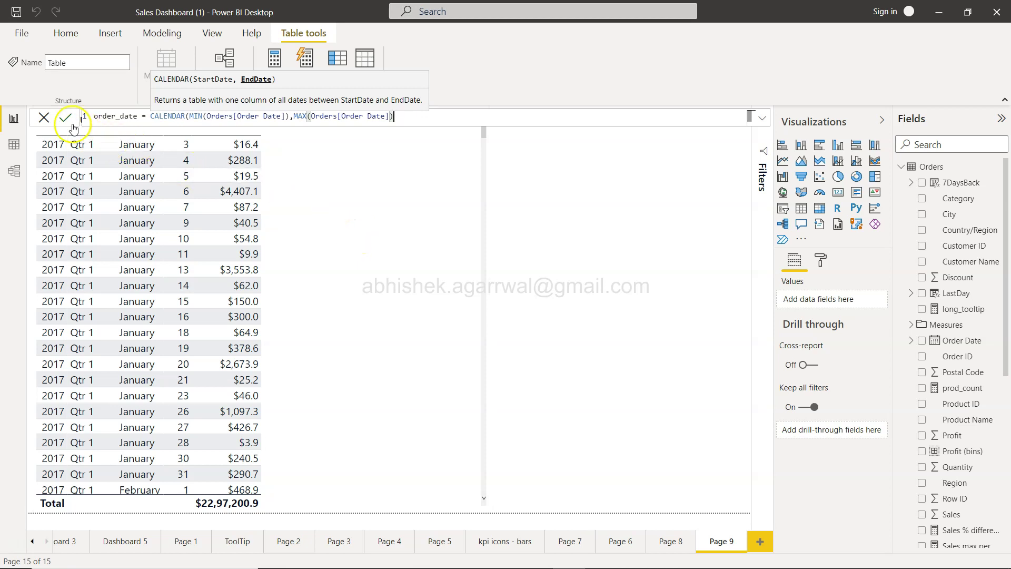
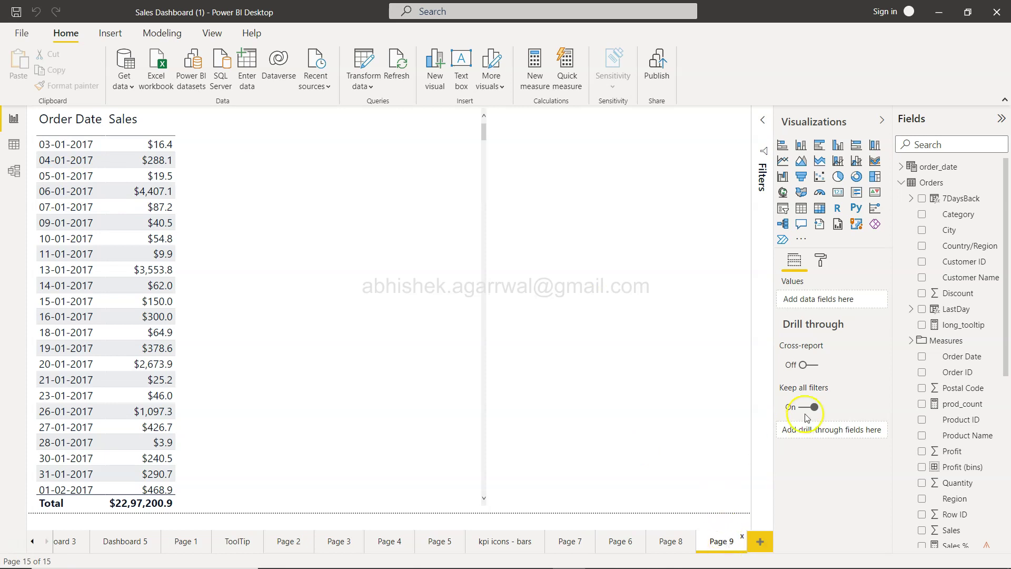
- Replace the Order Date field in the sales table visual with the Date field from the order_date table
click(901, 167)
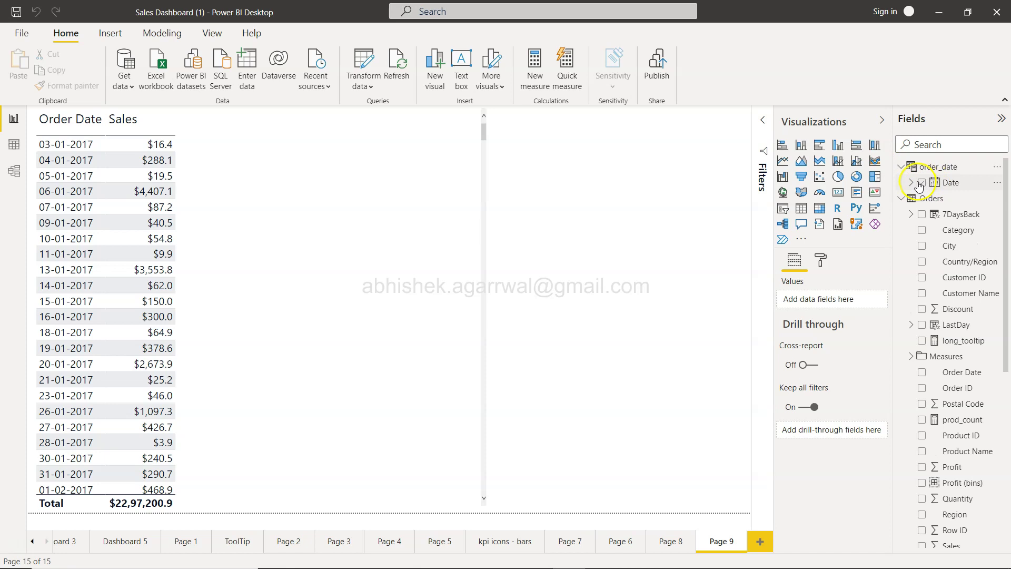
click(461, 267)
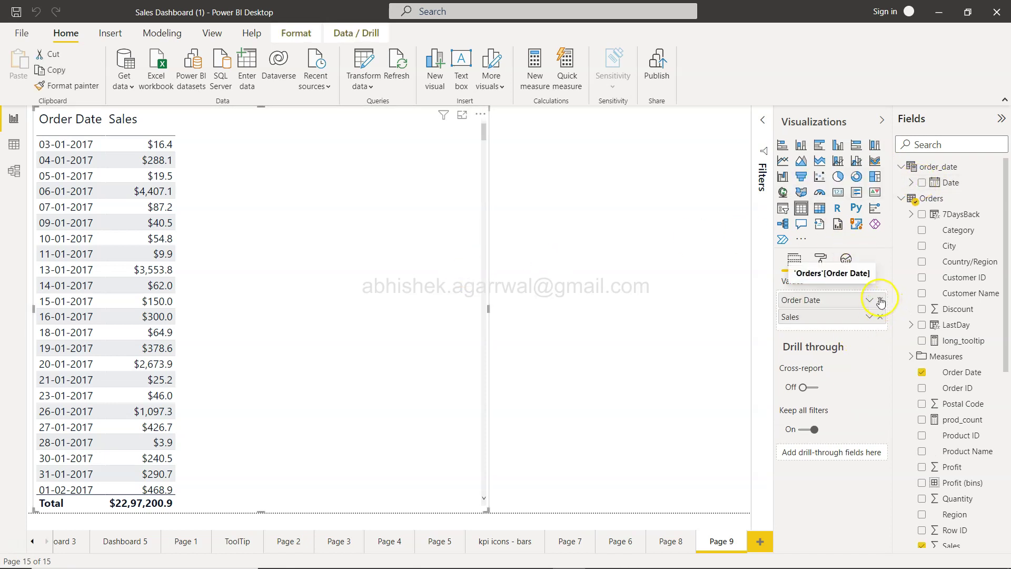
click(922, 183)
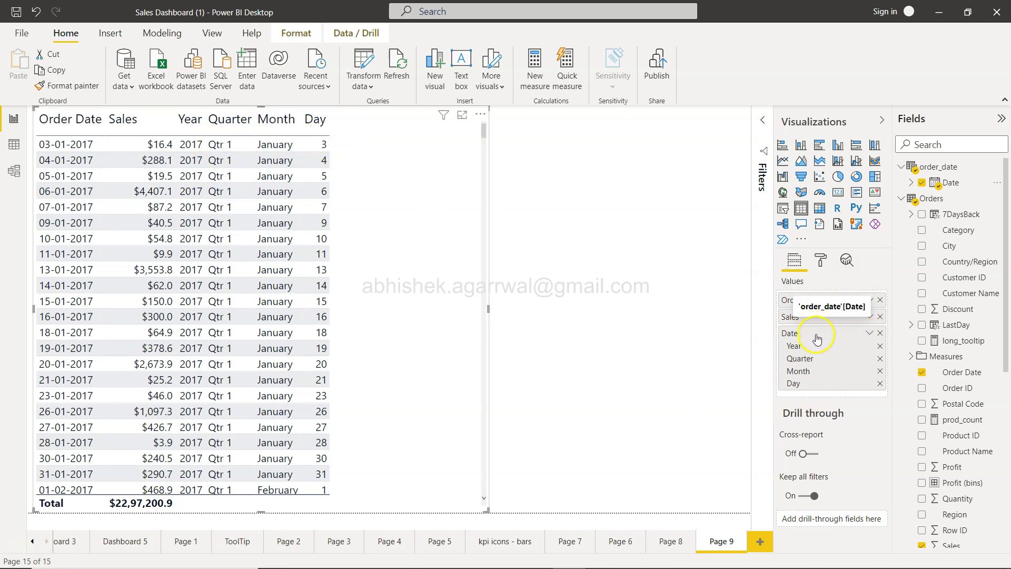
click(881, 300)
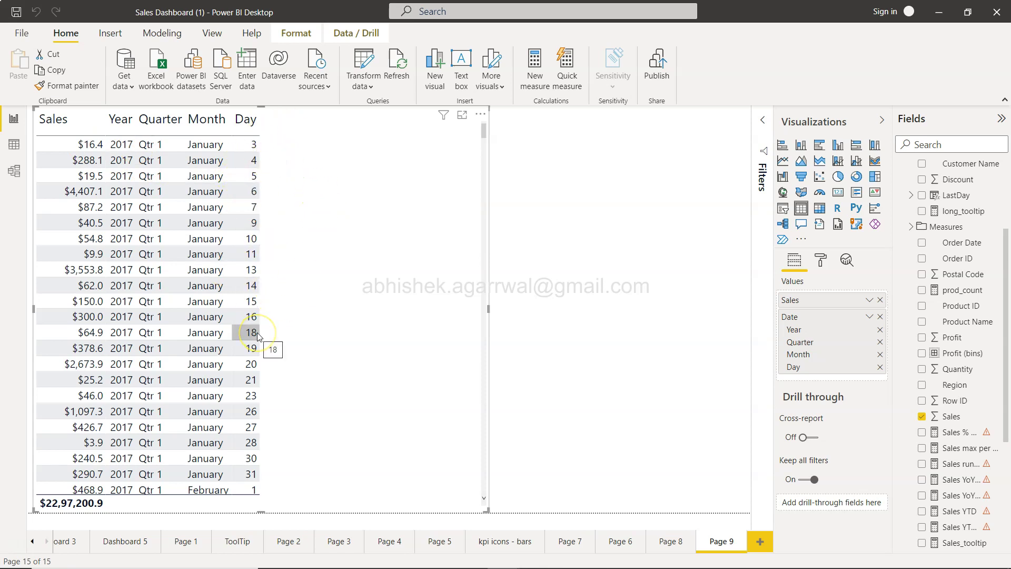
click(429, 338)
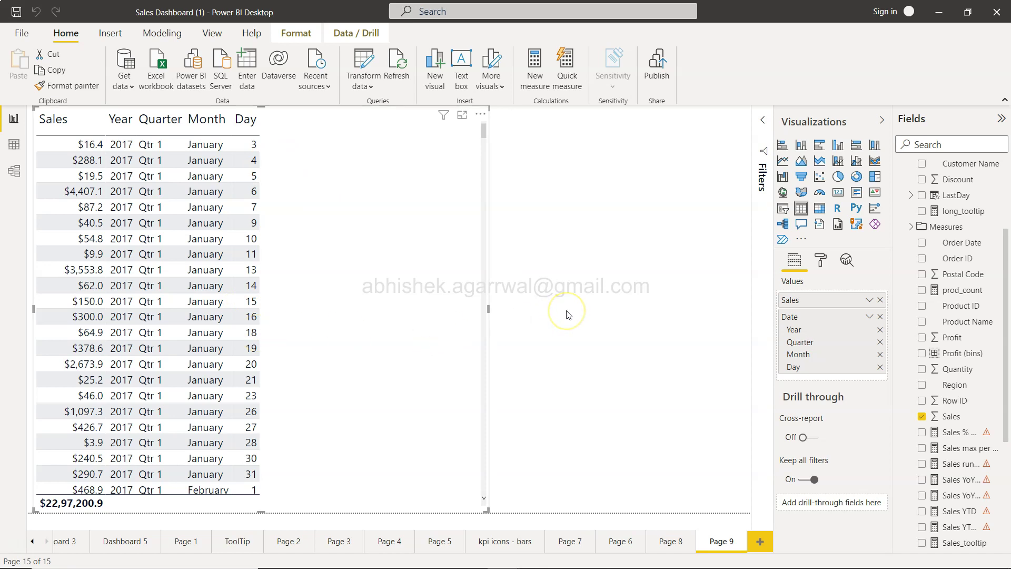
- Start a new measure named Last_Day_Sale that uses CALCULATE with Sum(Orders[Sales]) as its expression
click(542, 84)
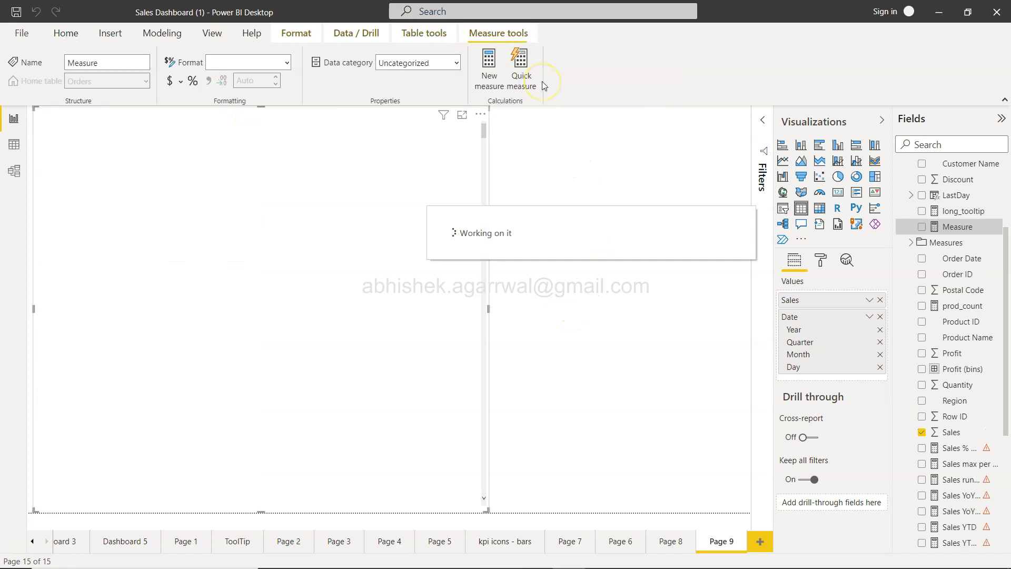
text(Last_Date)
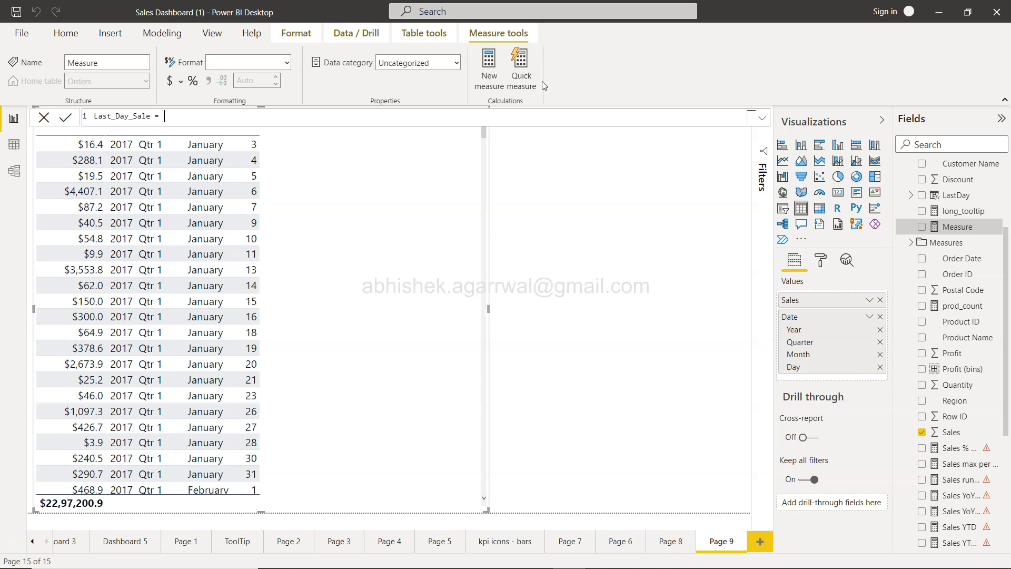
text(cal)
key(Tab)
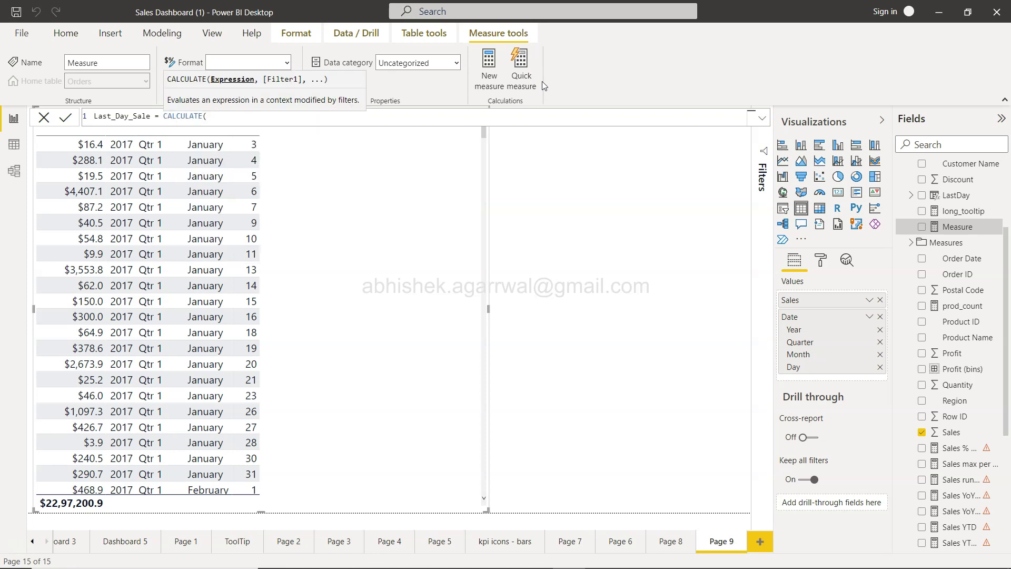
text(Sum(Orders[Sales])
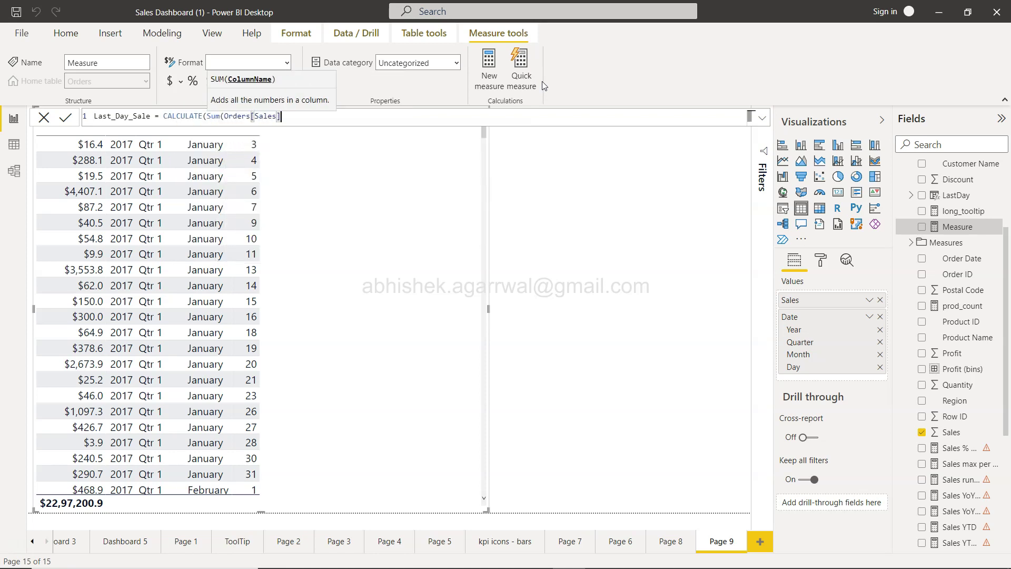
text(),)
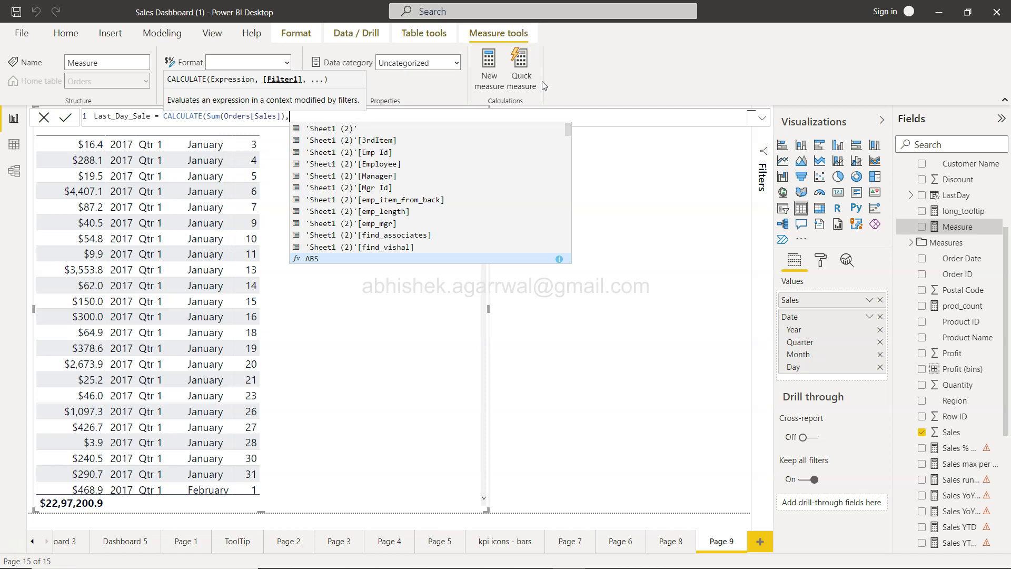
- Add a DATEADD filter to the Last_Day_Sale measure's CALCULATE, with order_date[Date] as its dates argument
text(date)
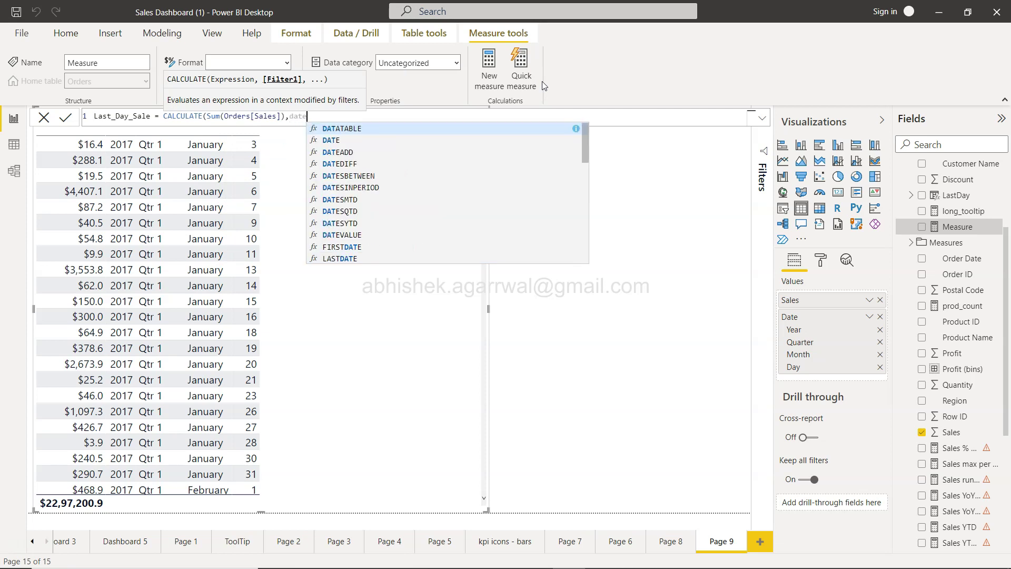
key(Down)
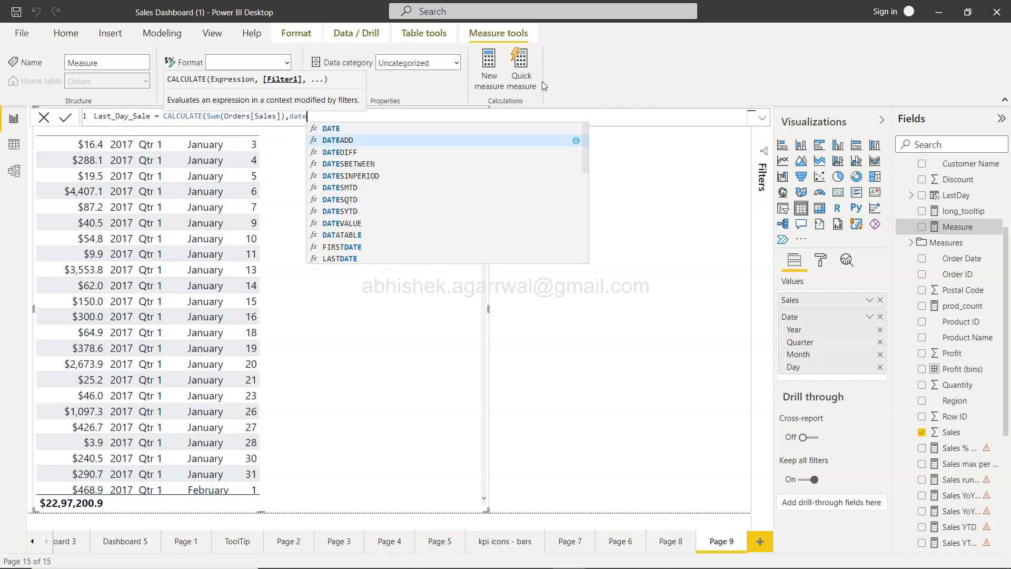
key(Tab)
text(order)
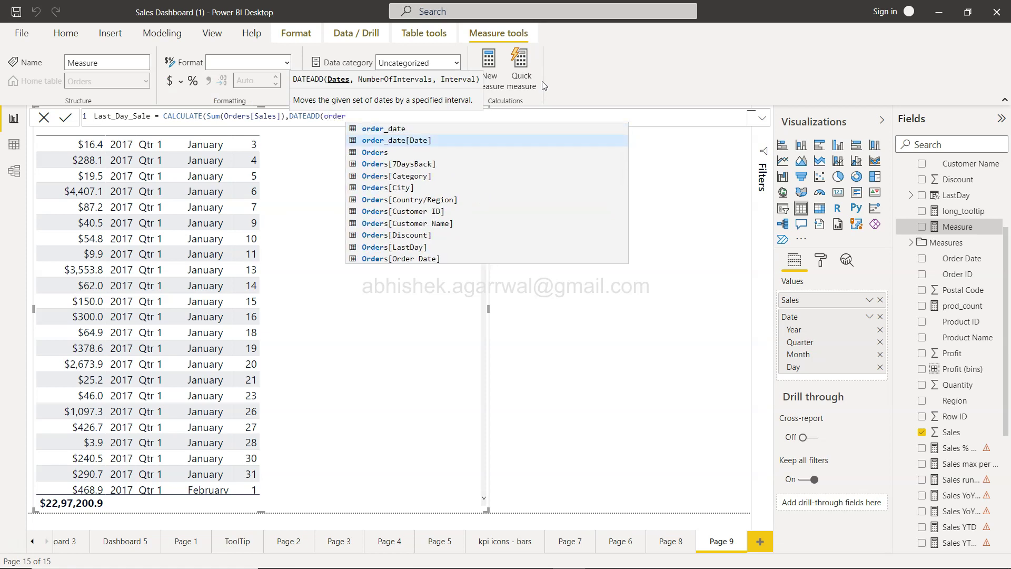
key(Down)
key(Tab)
text(,)
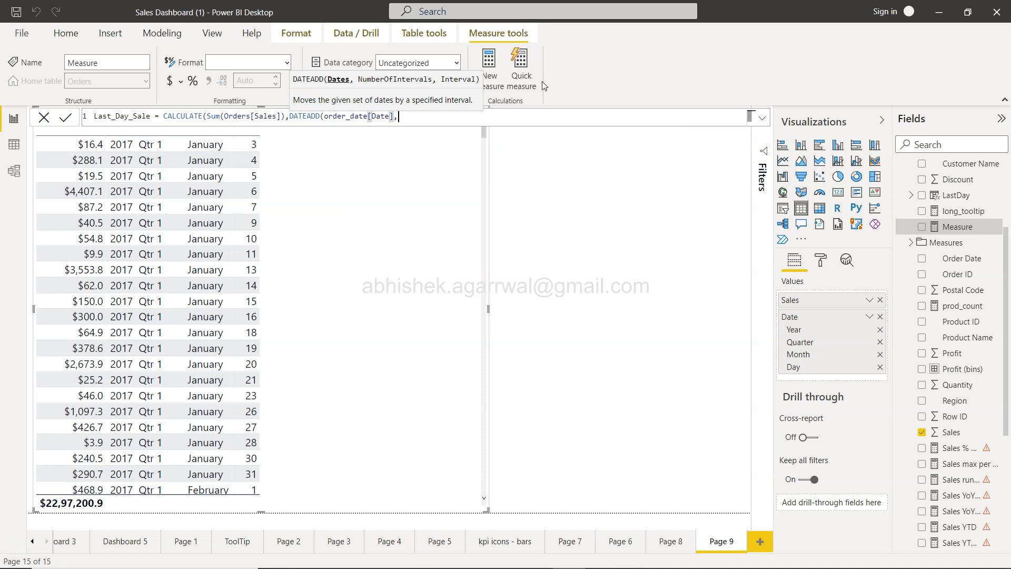
- Set the DATEADD shift to -1 with the DAY interval and commit the Last_Day_Sale measure
text(-1,)
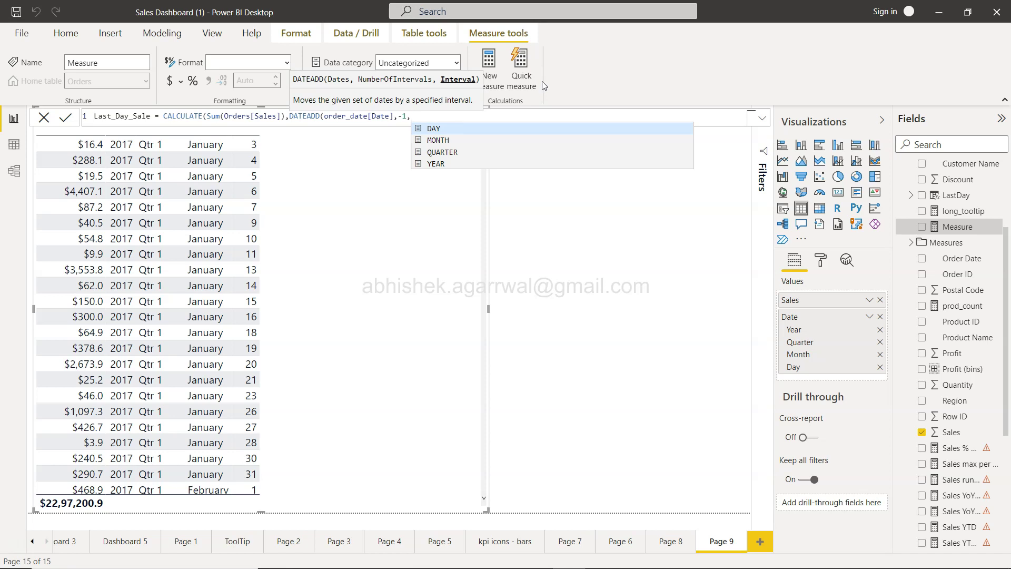
text(DAY))
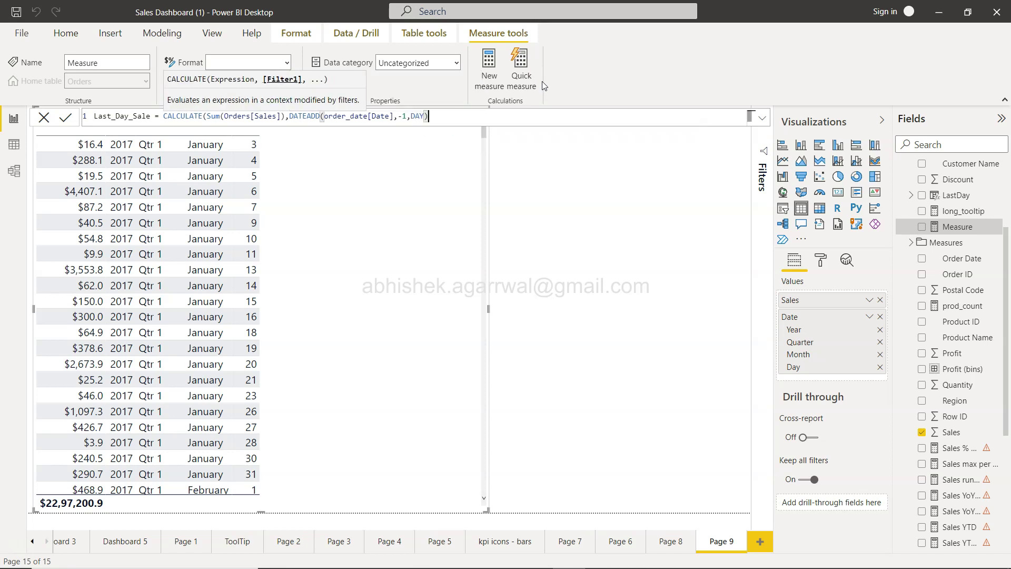
text())
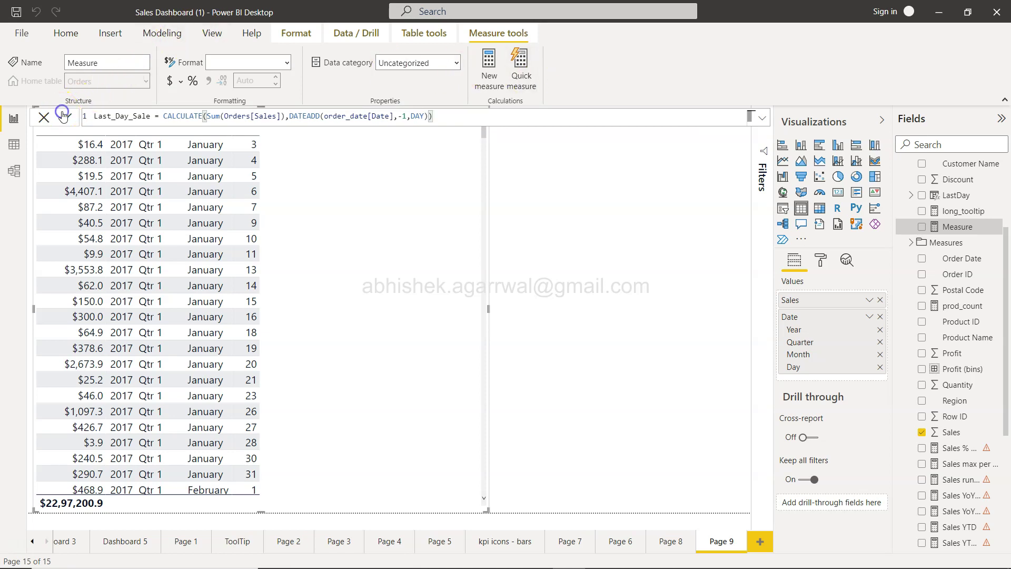
key(Return)
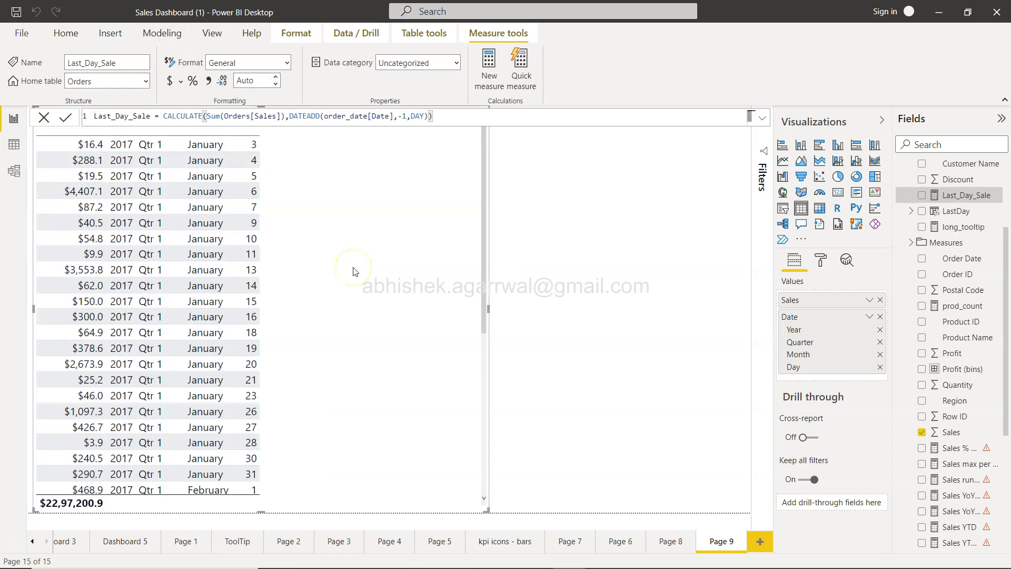
- Add the Last_Day_Sale measure to the sales table visual and move Sales after the Date hierarchy
drag(961, 195, 843, 385)
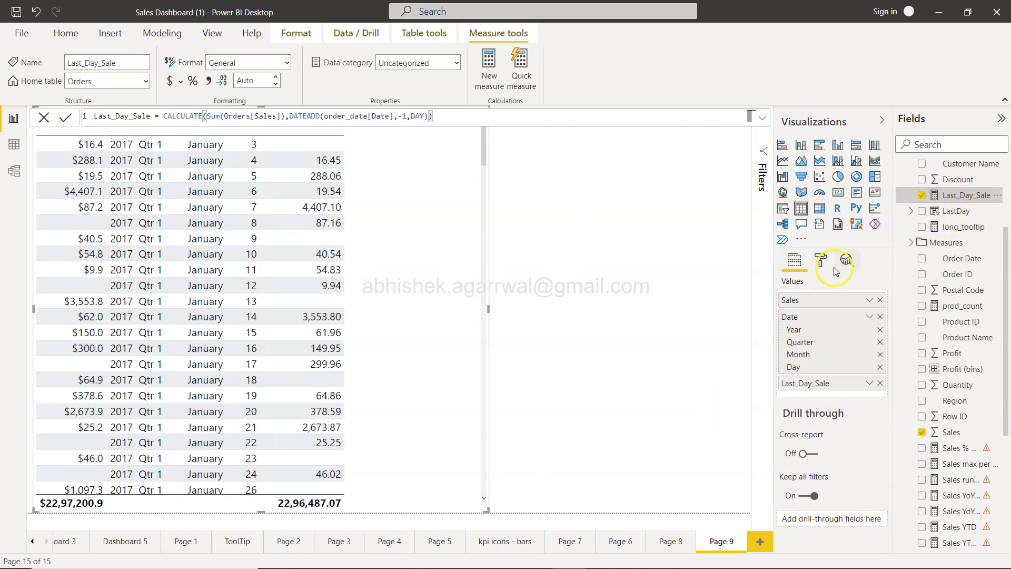
drag(826, 301, 824, 371)
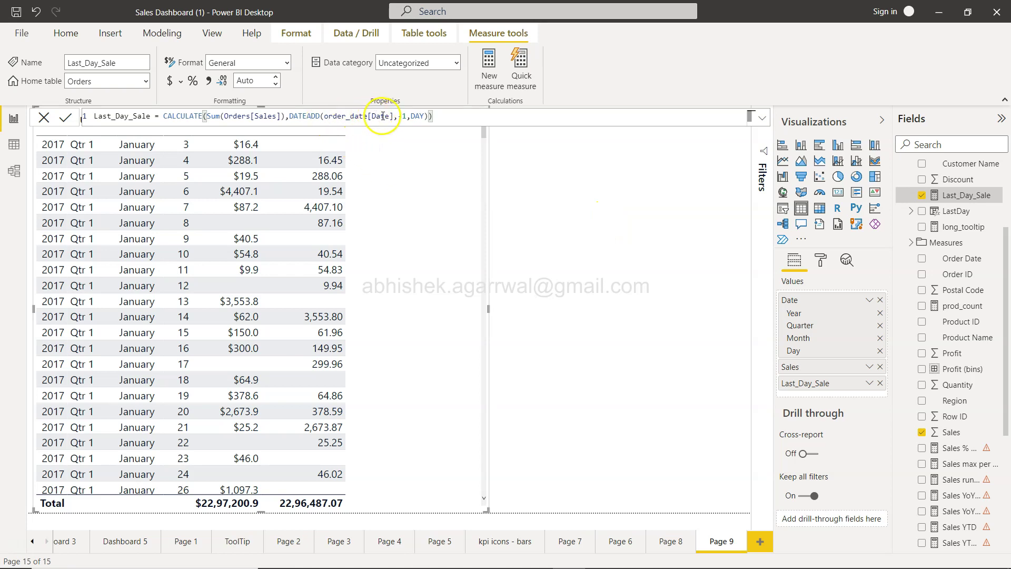
scroll(975, 290, up, 3)
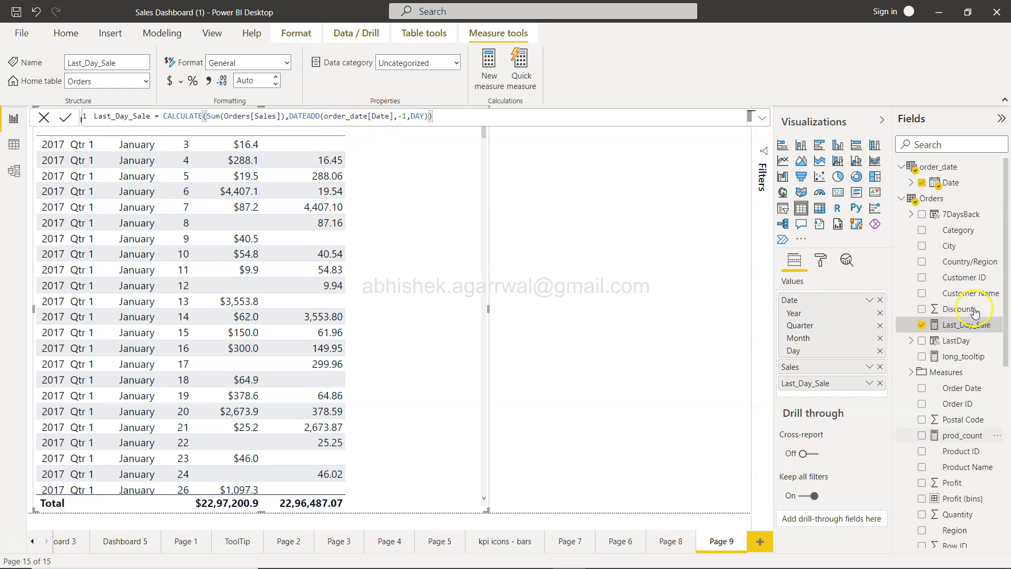
scroll(948, 310, down, 2)
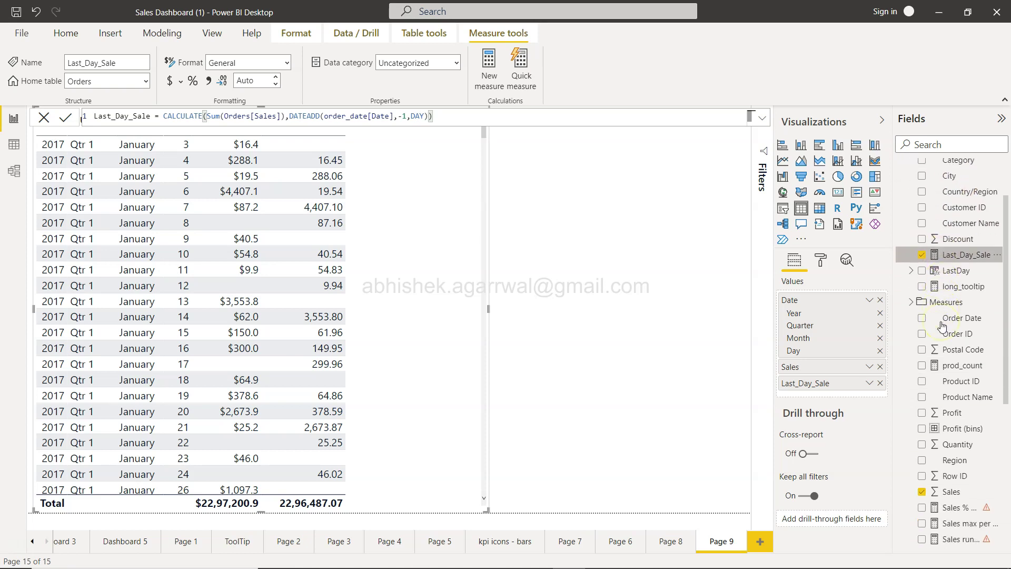
scroll(953, 295, up, 2)
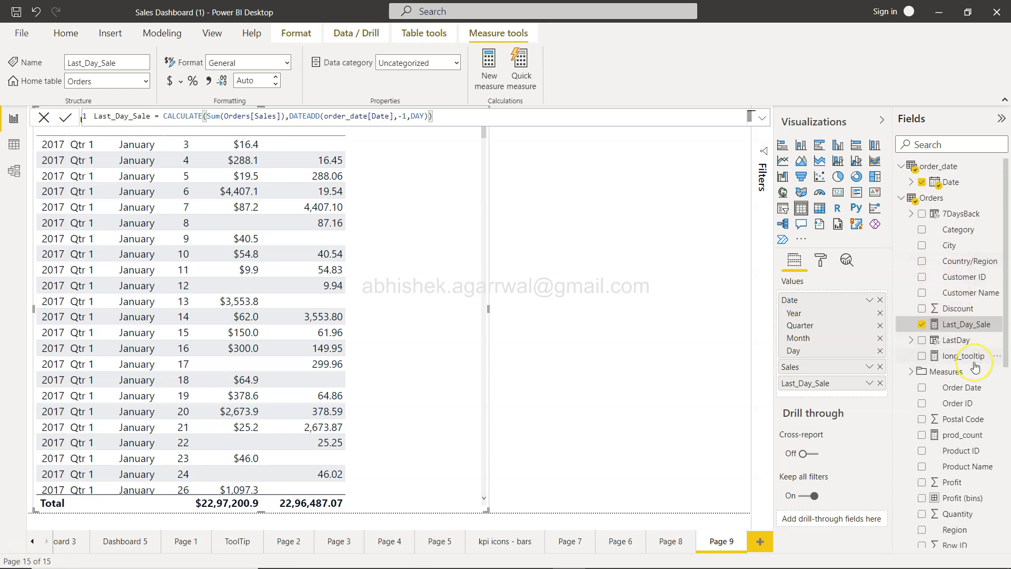
scroll(972, 367, down, 1)
scroll(976, 367, down, 2)
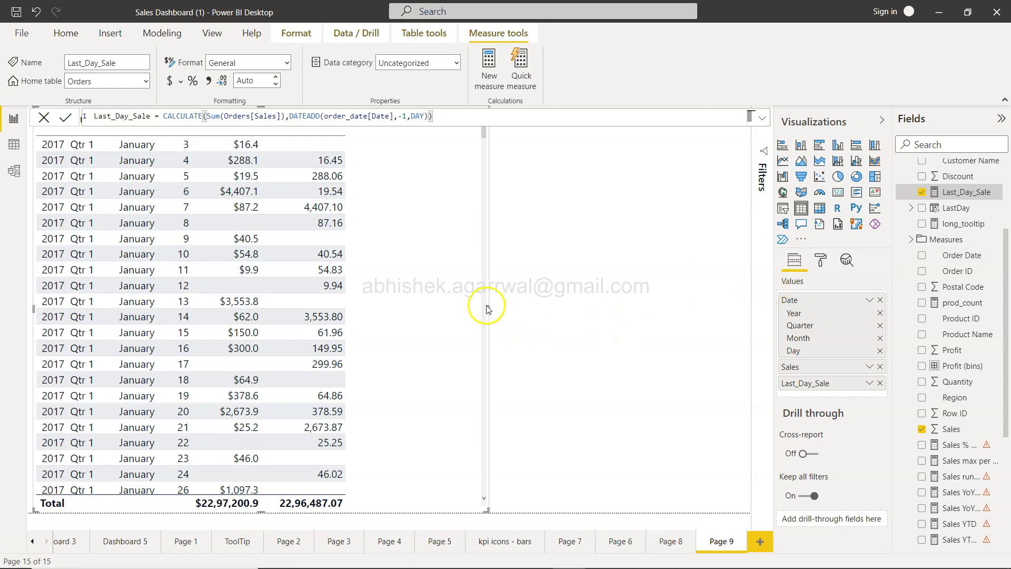
- Narrow the sales table visual to fit its columns and create a second table visual with the Order Date field from Orders
drag(488, 309, 358, 305)
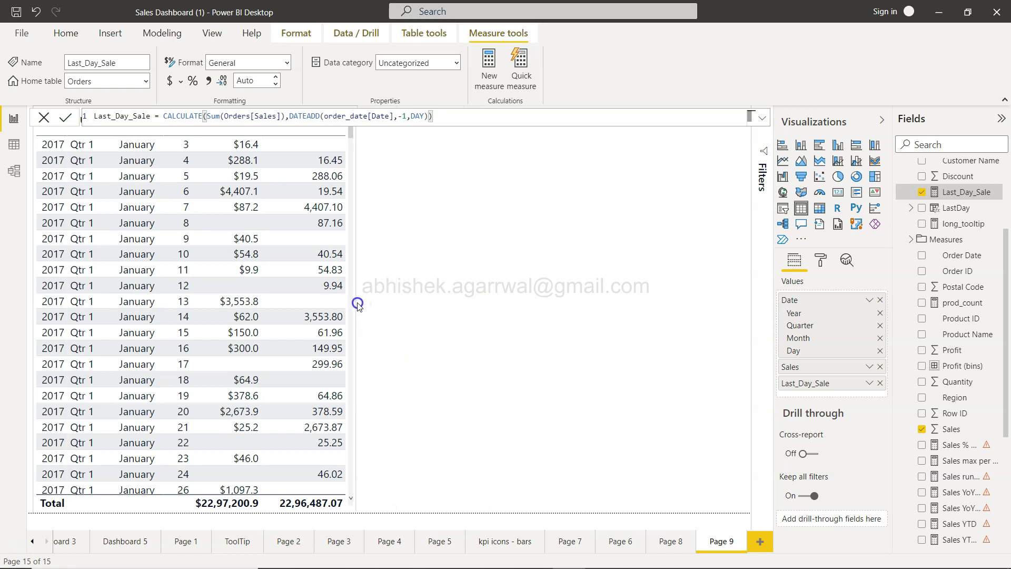
click(448, 307)
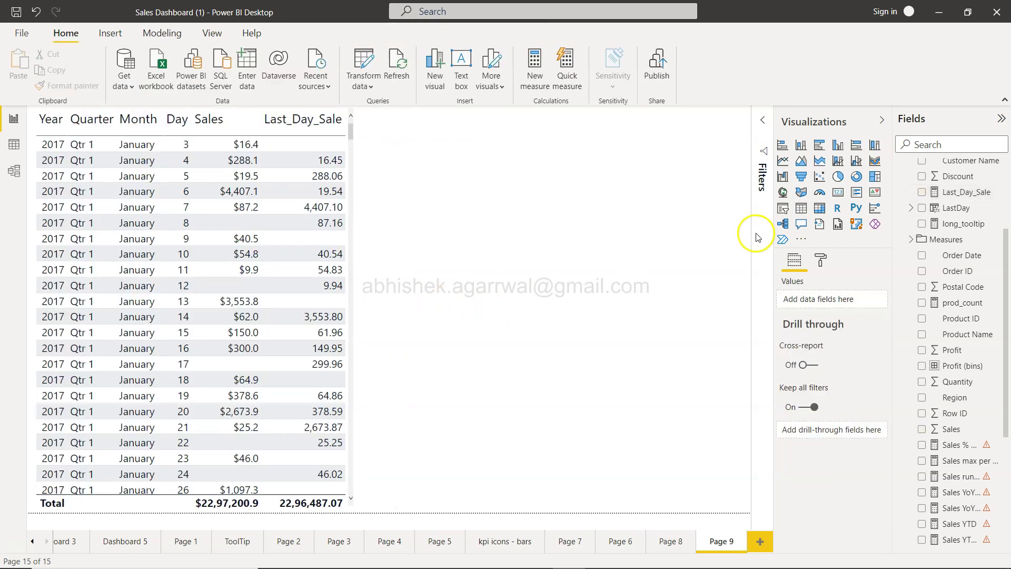
click(801, 208)
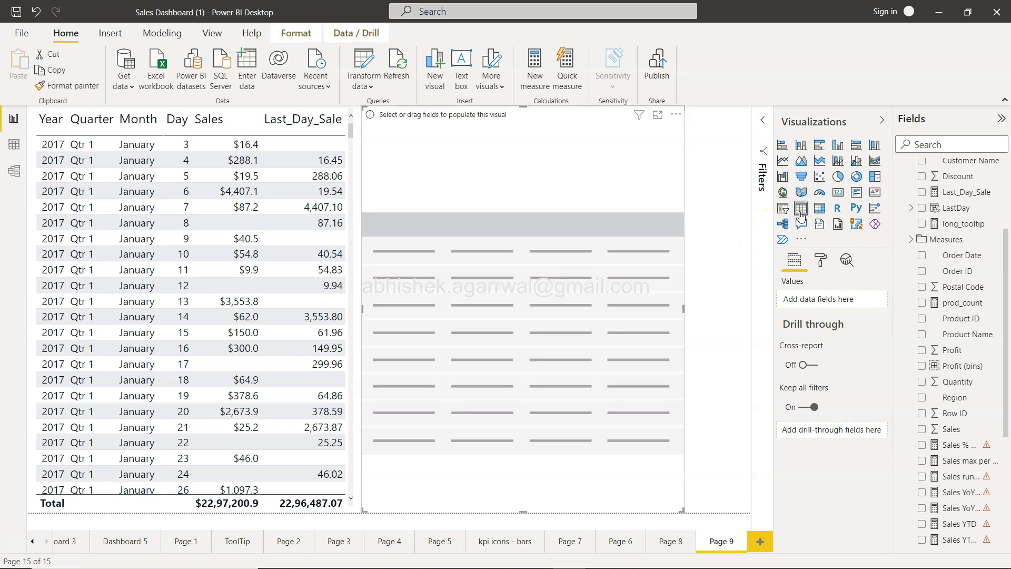
click(922, 256)
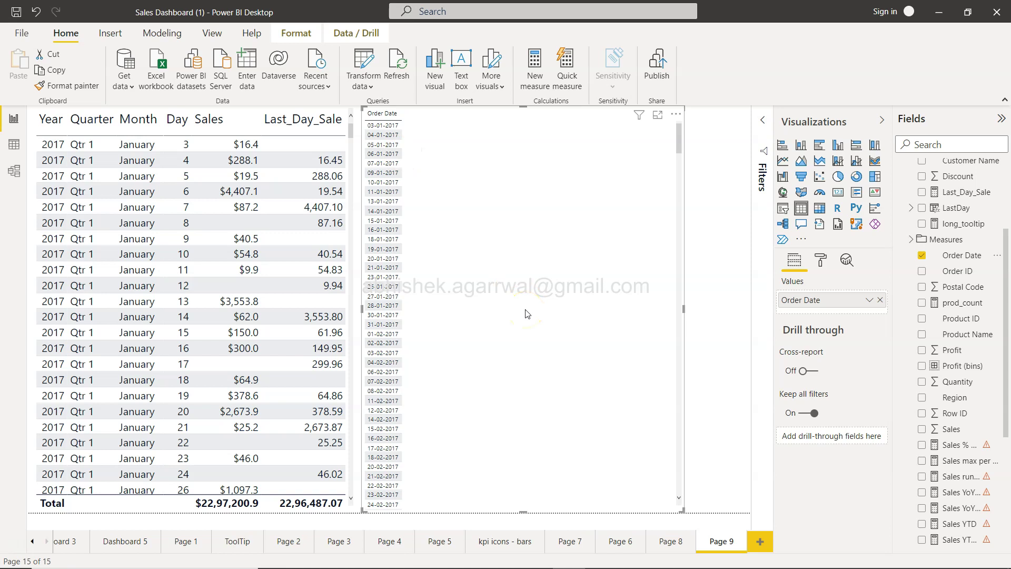
- Delete the relationship between the Orders and order_date tables in the data model
scroll(933, 253, up, 5)
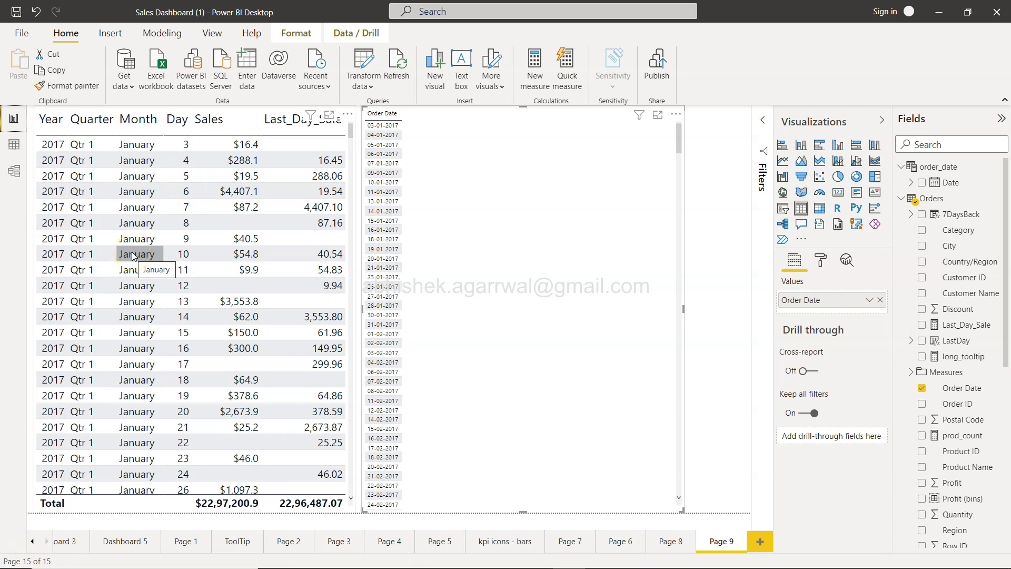
click(15, 176)
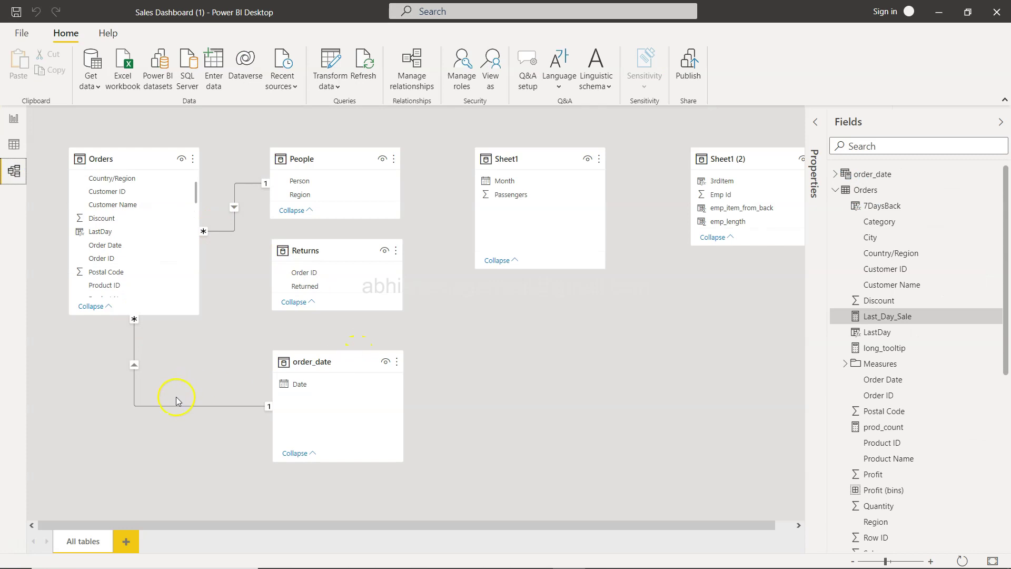
click(178, 406)
right_click(178, 407)
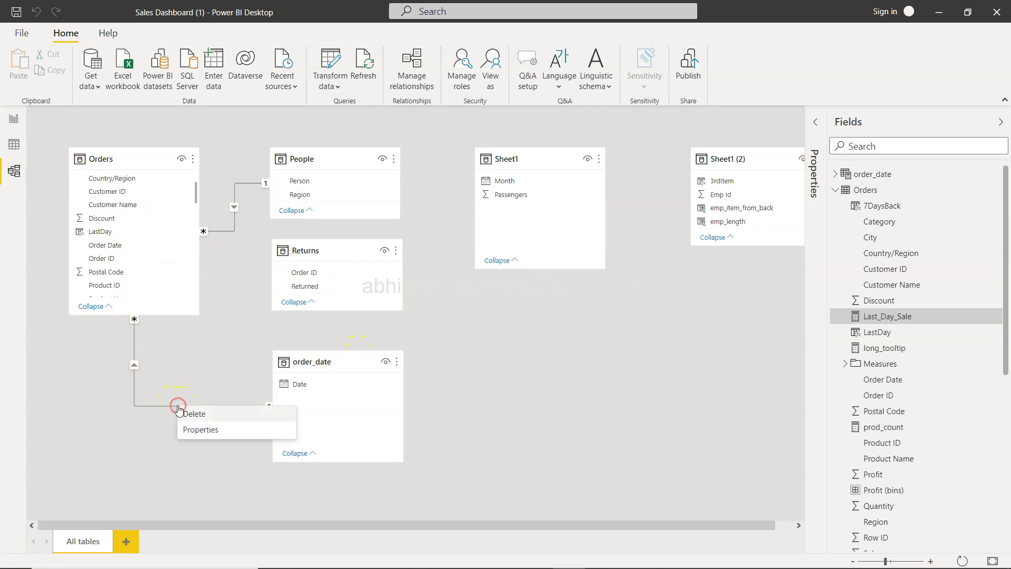
click(201, 414)
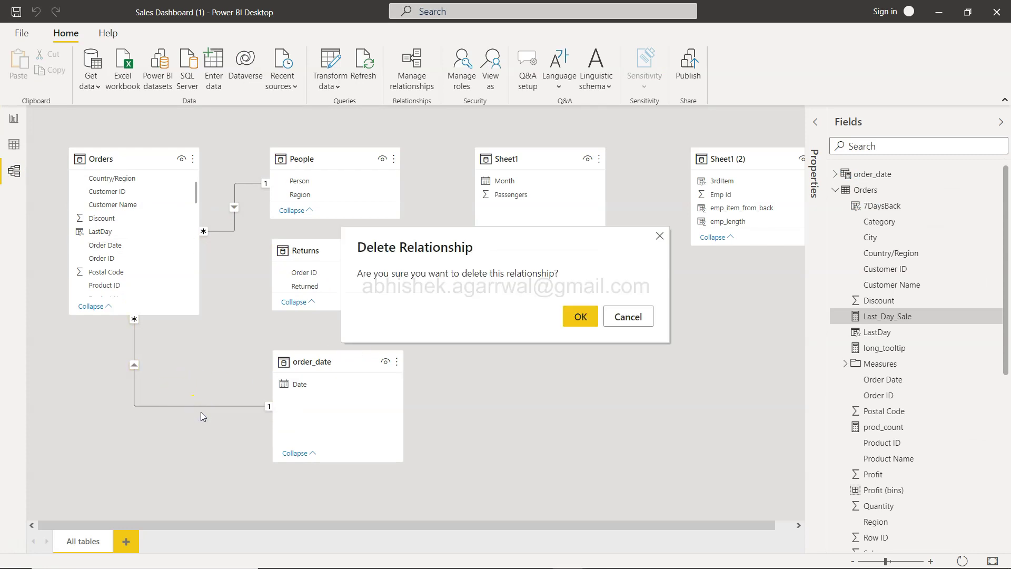
click(581, 316)
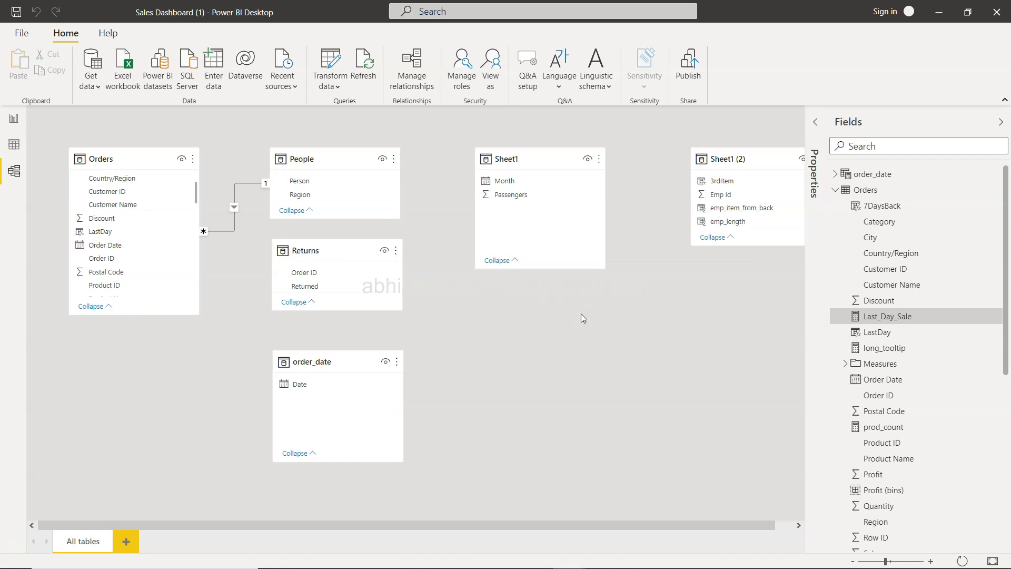
- Return to the report page and show Order Date as a Date Hierarchy in the second table visual
click(13, 119)
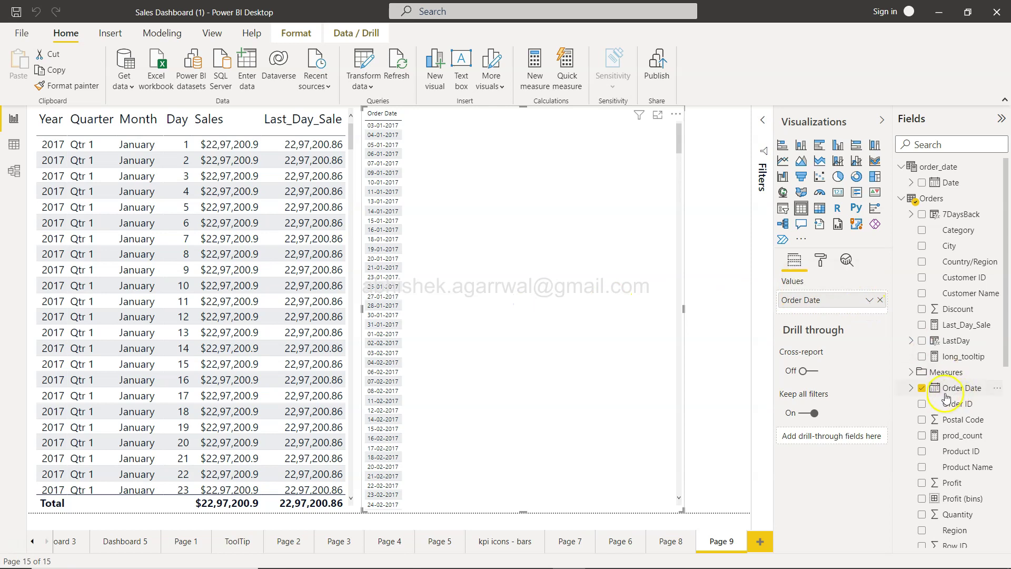
click(870, 300)
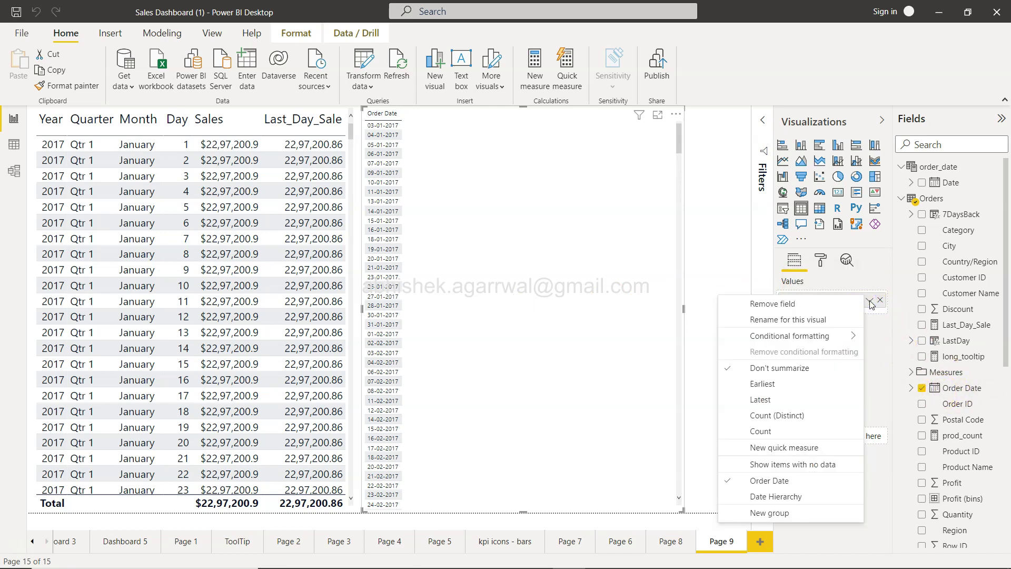
click(814, 494)
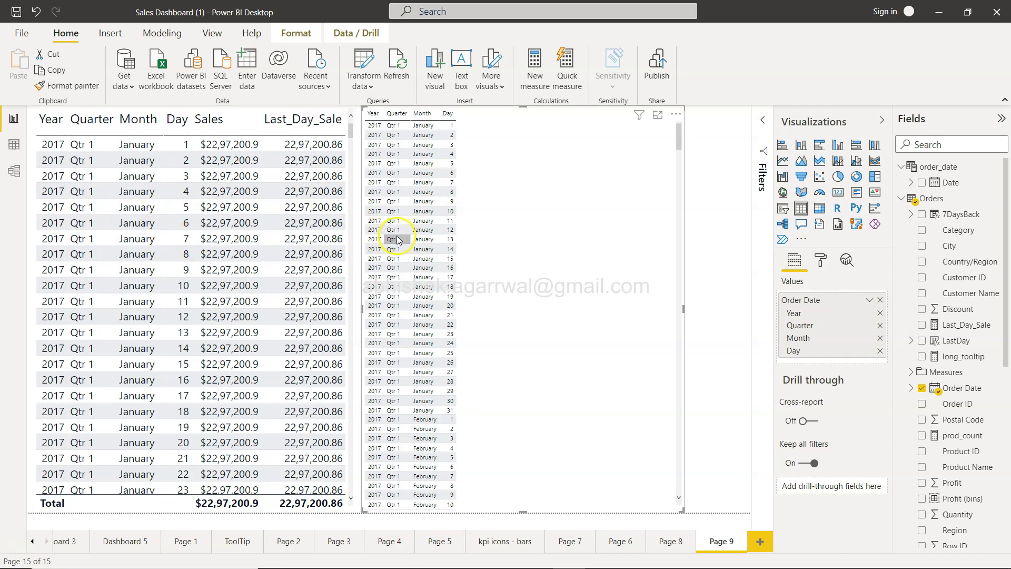
- Add the Sales field and the Last_Day_Sale measure to the second table visual after the Order Date hierarchy
scroll(995, 453, down, 3)
drag(968, 513, 832, 361)
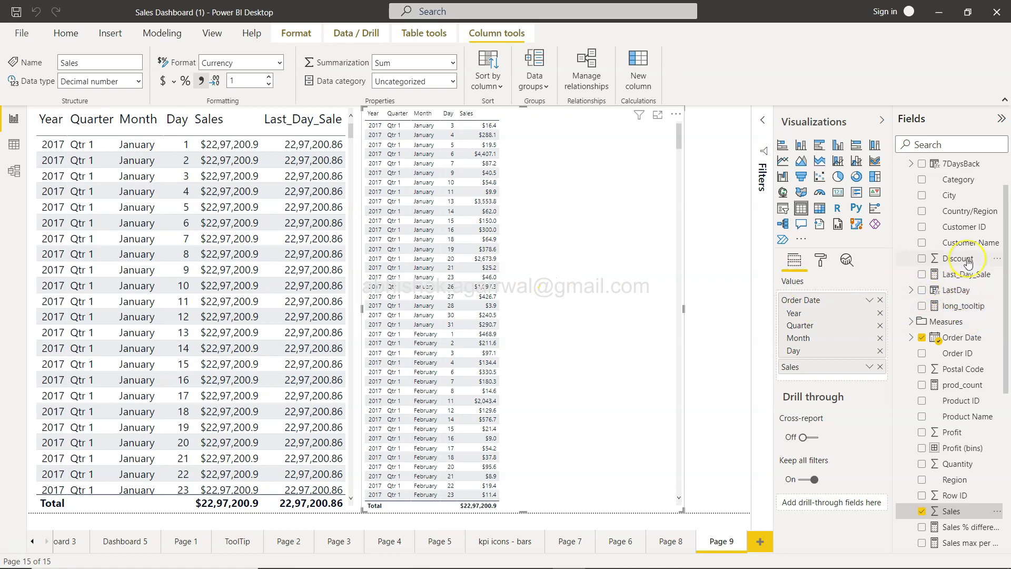
scroll(968, 264, down, 1)
drag(967, 245, 843, 383)
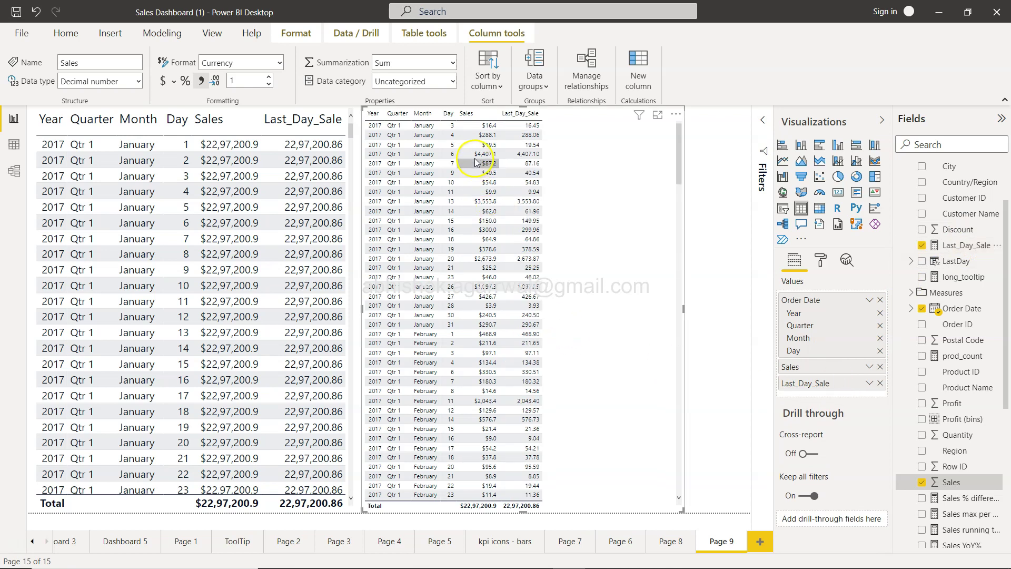
- Replace order_date[Date] with Orders[Order Date] in the DATEADD function of the Last_Day_Sale measure and commit the formula
click(530, 125)
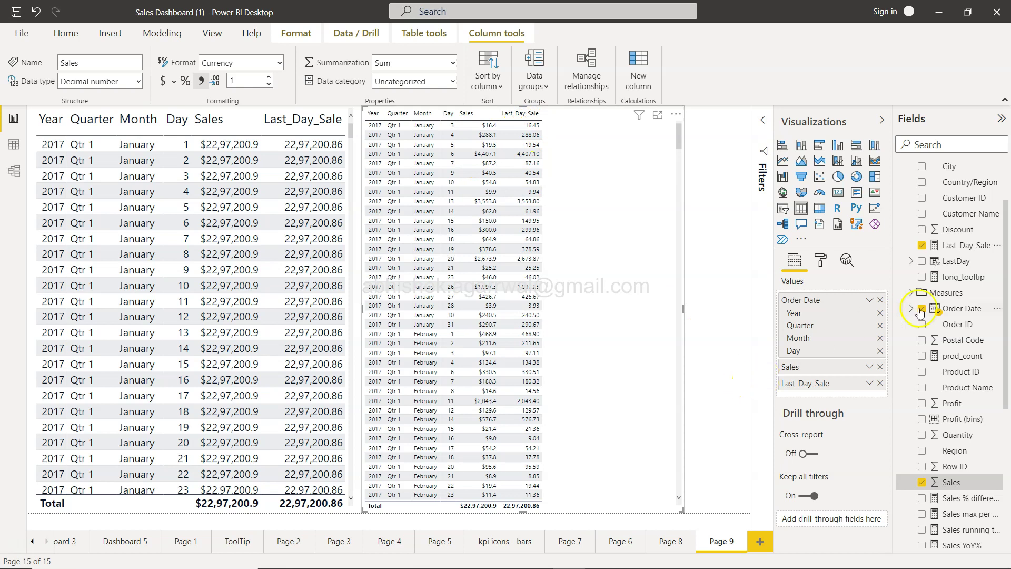
click(973, 243)
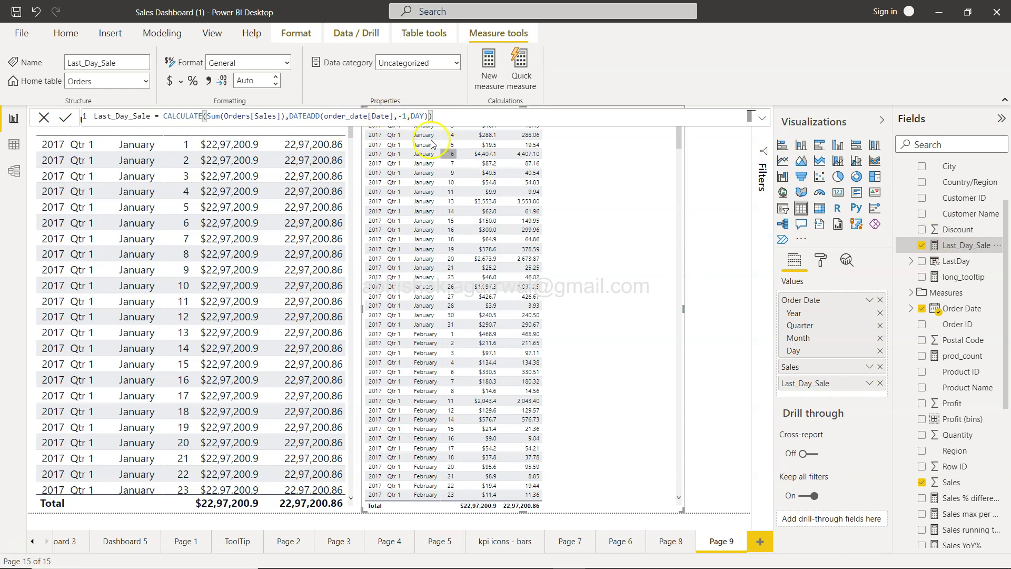
click(393, 116)
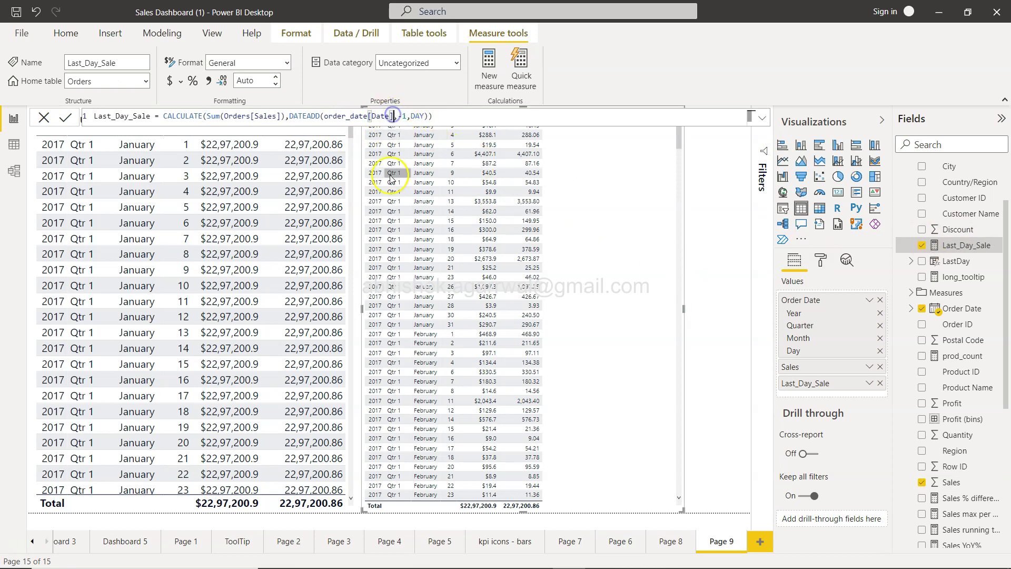
click(968, 311)
scroll(970, 320, up, 3)
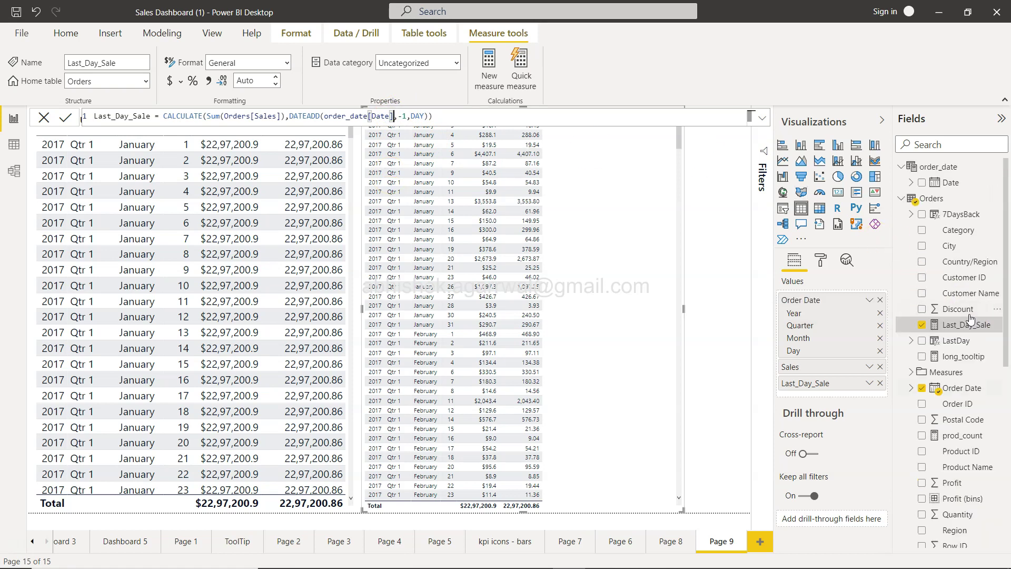
click(950, 186)
key(Right)
key(shift+Left)
key(shift+Left)
key(shift+Left)
key(shift+Left)
key(shift+Left)
key(shift+Left)
key(shift+Left)
key(shift+Left)
key(shift+Left)
key(shift+Left)
key(shift+Left)
key(shift+Left)
key(shift+Left)
key(shift+Left)
key(shift+Left)
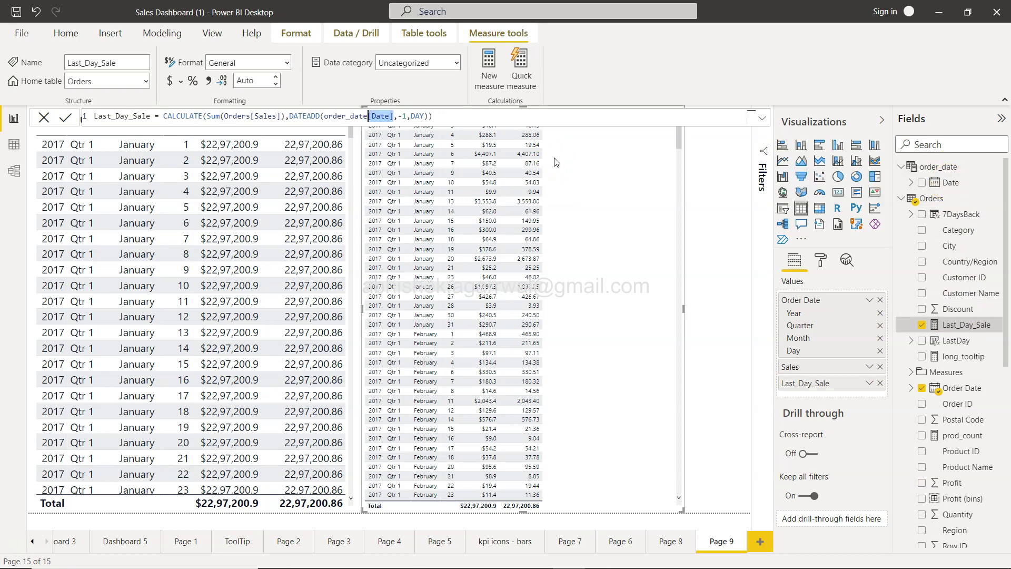
text(Order)
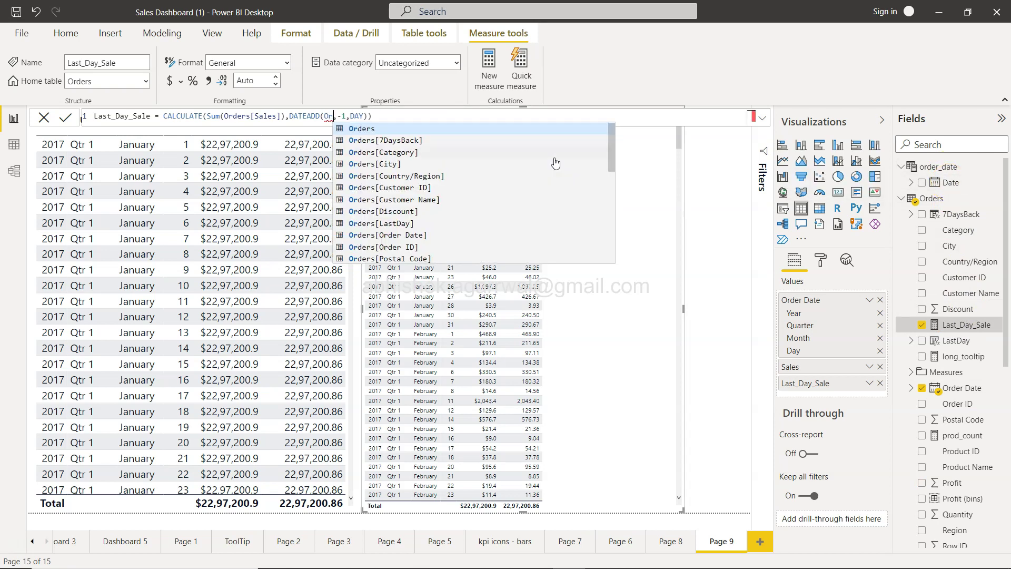
key(Down)
key(Down)
key(Down)
key(Down)
key(Down)
key(Down)
key(Down)
key(Down)
key(Down)
key(Down)
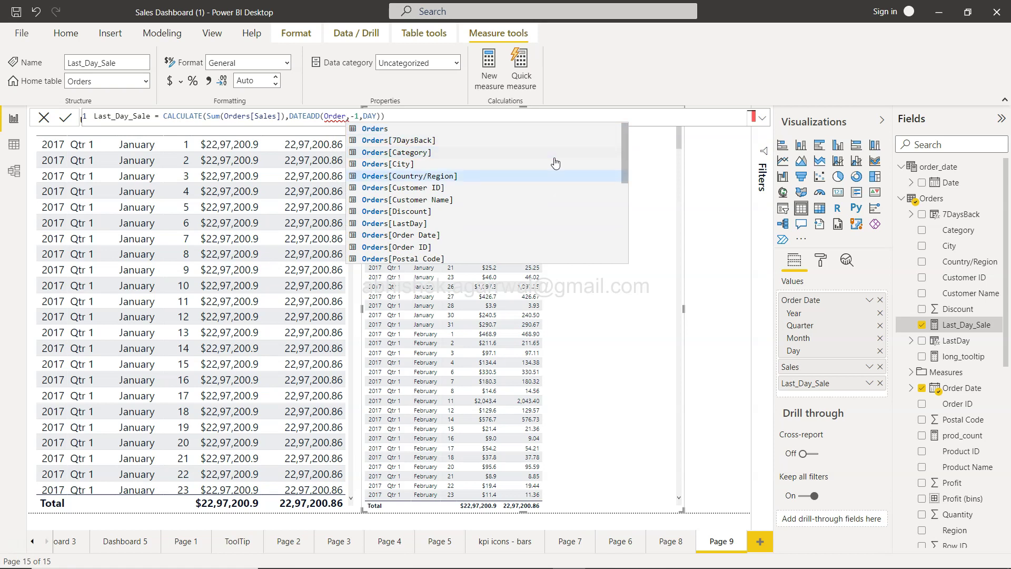
key(Up)
key(Tab)
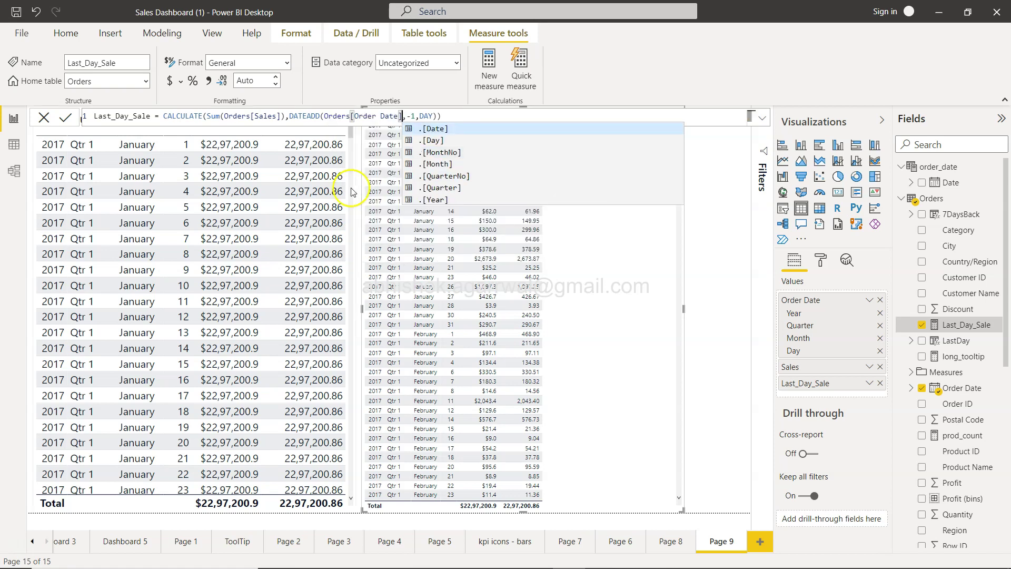
click(66, 117)
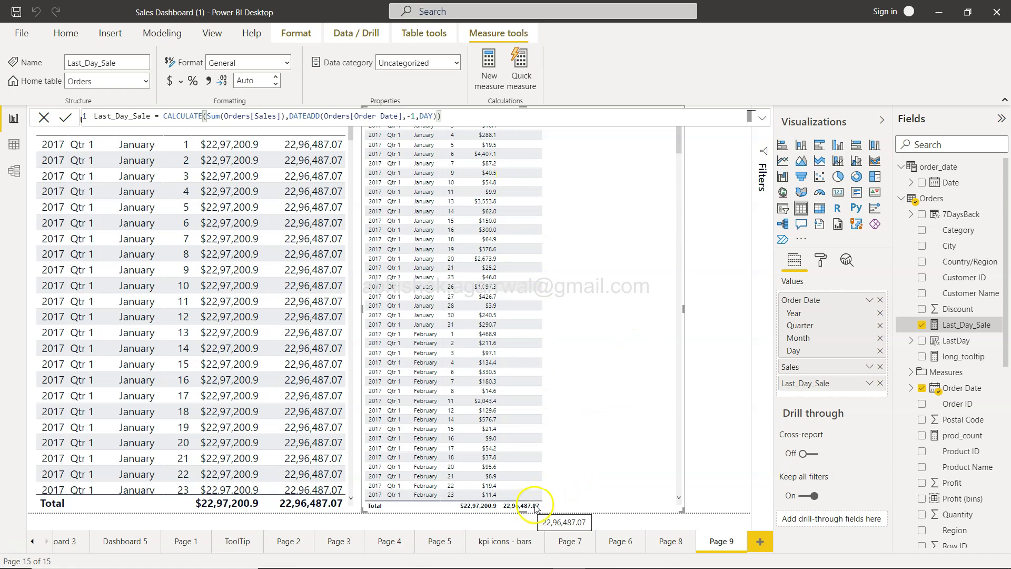
- Delete the second table visual, which is based on the Order Date hierarchy, from the report page
click(729, 313)
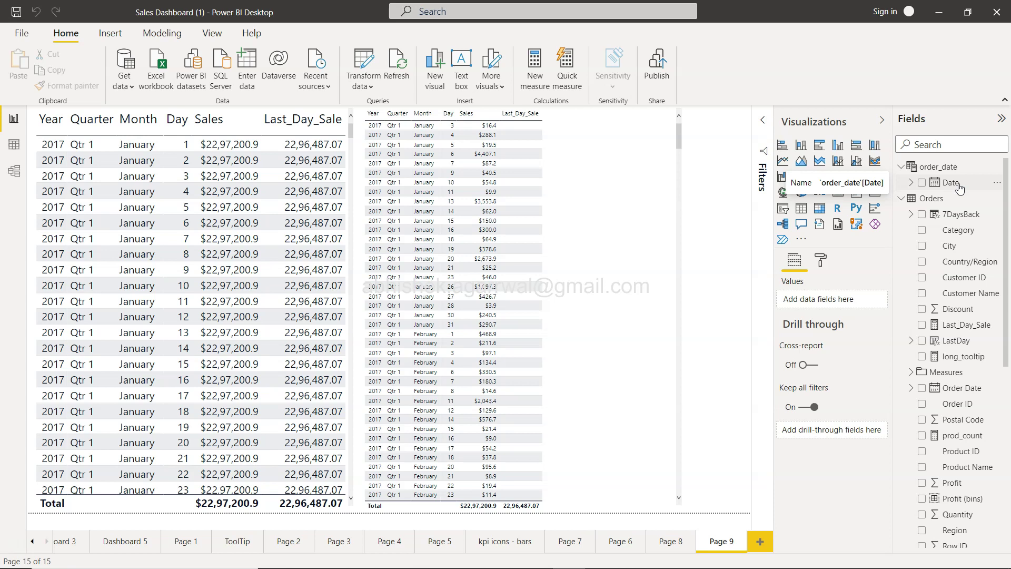
click(657, 176)
key(Delete)
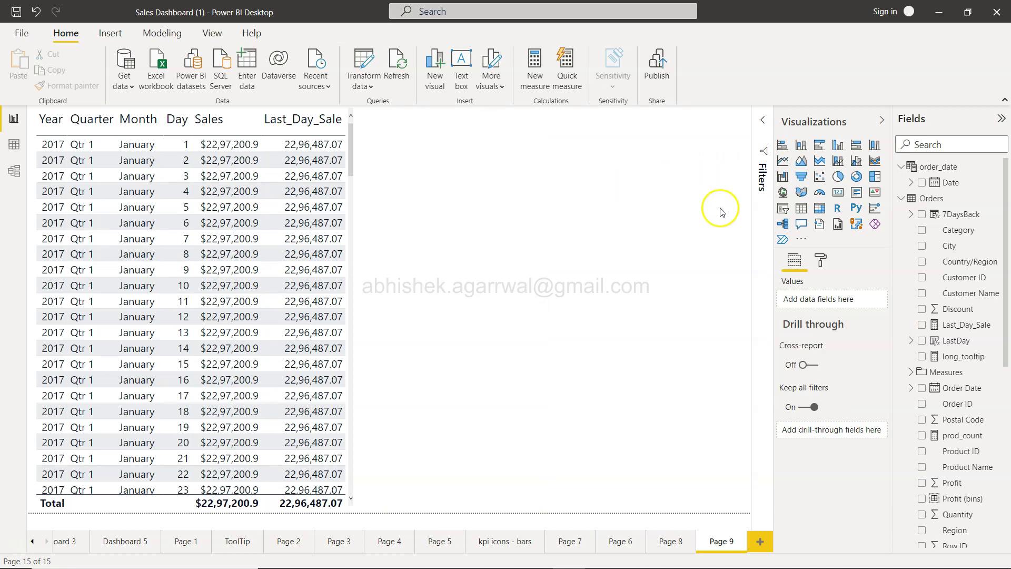
- Create a relationship between Date in order_date and Order Date in Orders in the data model, and return to the report page
click(9, 178)
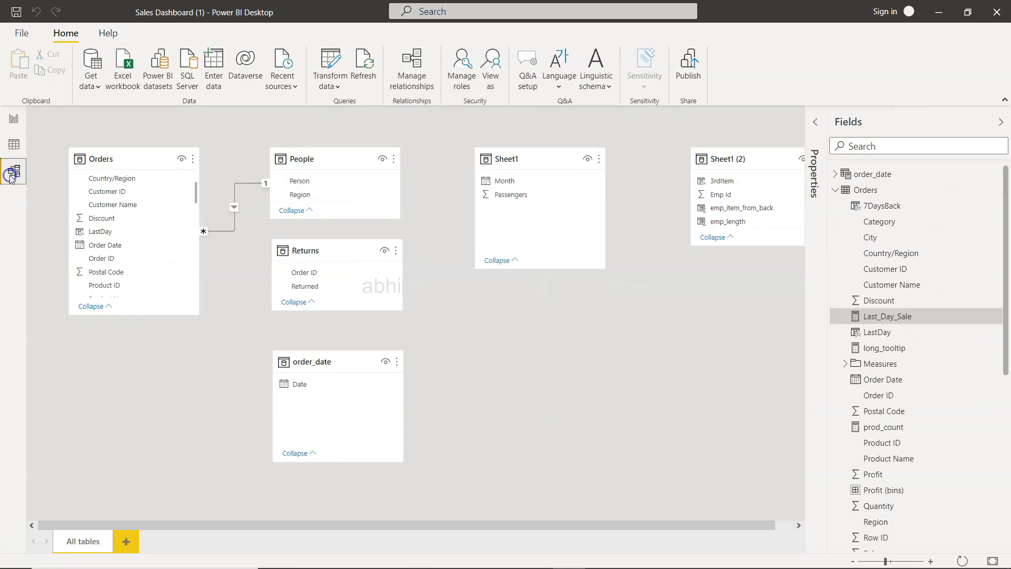
drag(318, 384, 133, 246)
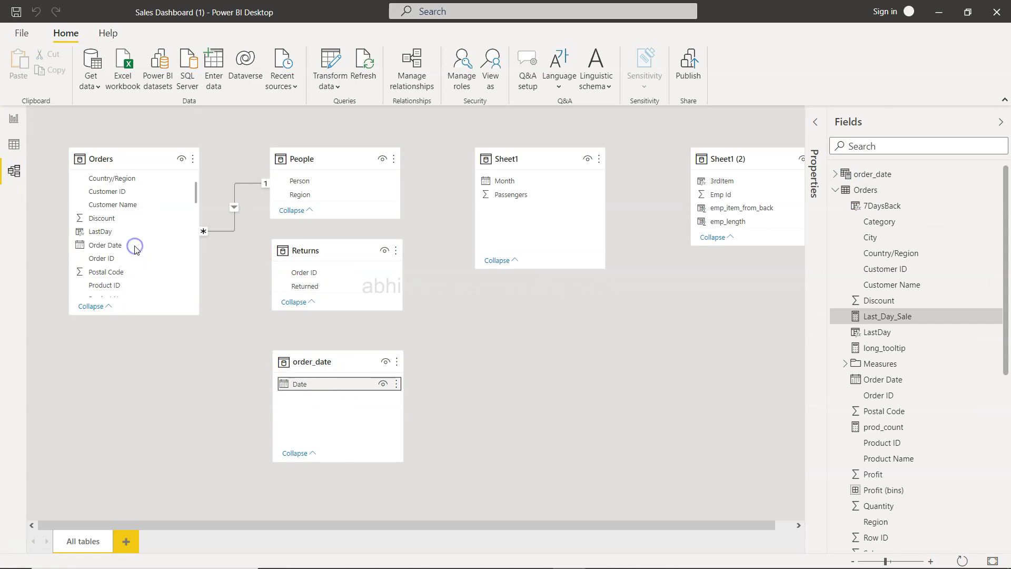
click(12, 118)
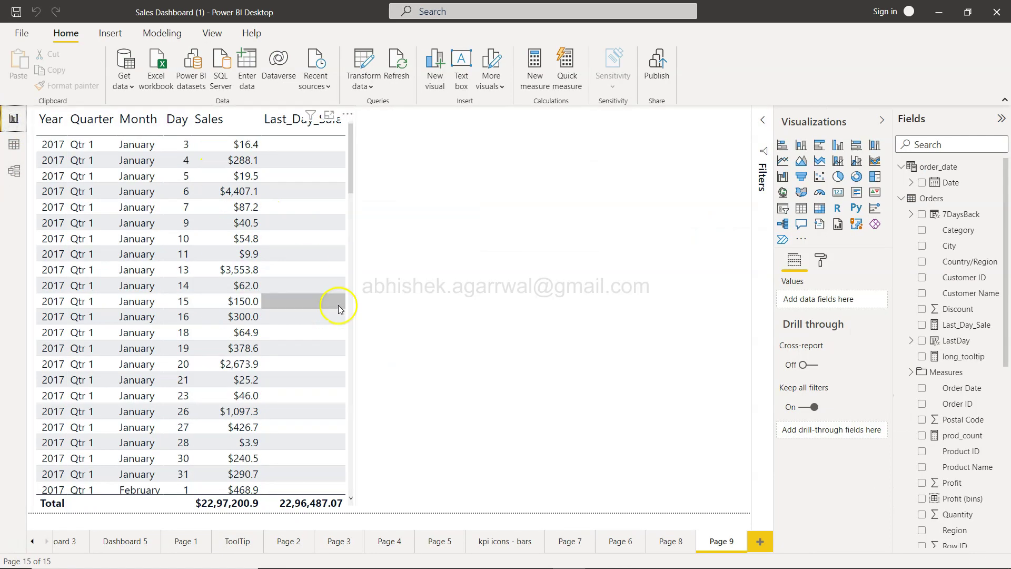
- Replace Orders[Order Date] with order_date[Date] in the DATEADD function of the Last_Day_Sale measure and commit the formula
click(970, 324)
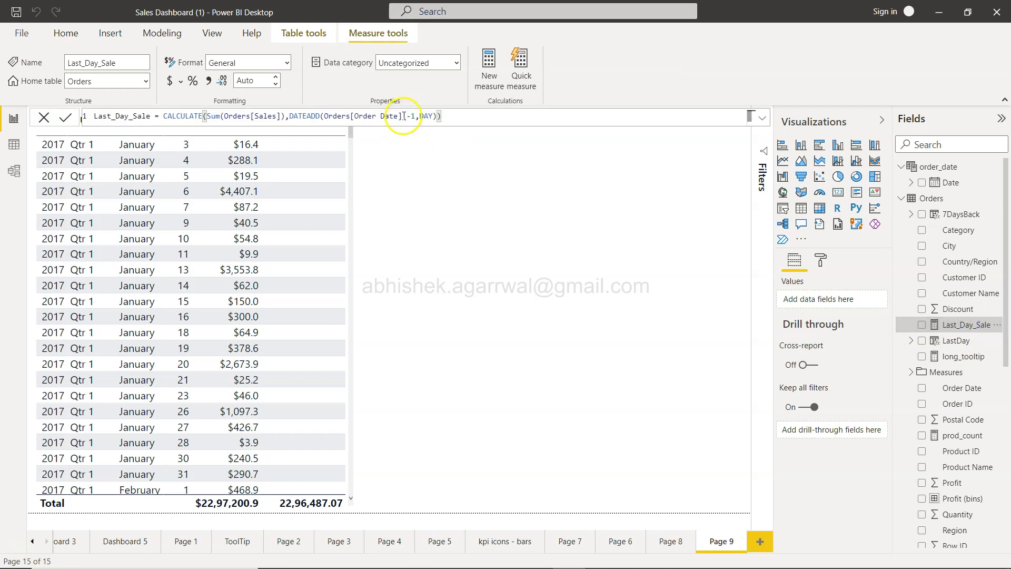
drag(402, 116, 325, 115)
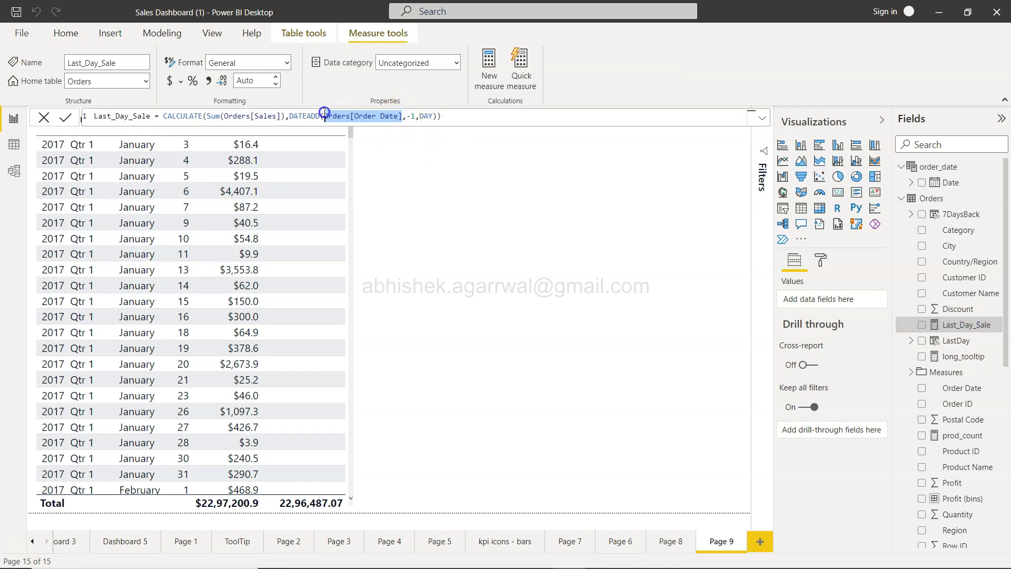
text(O)
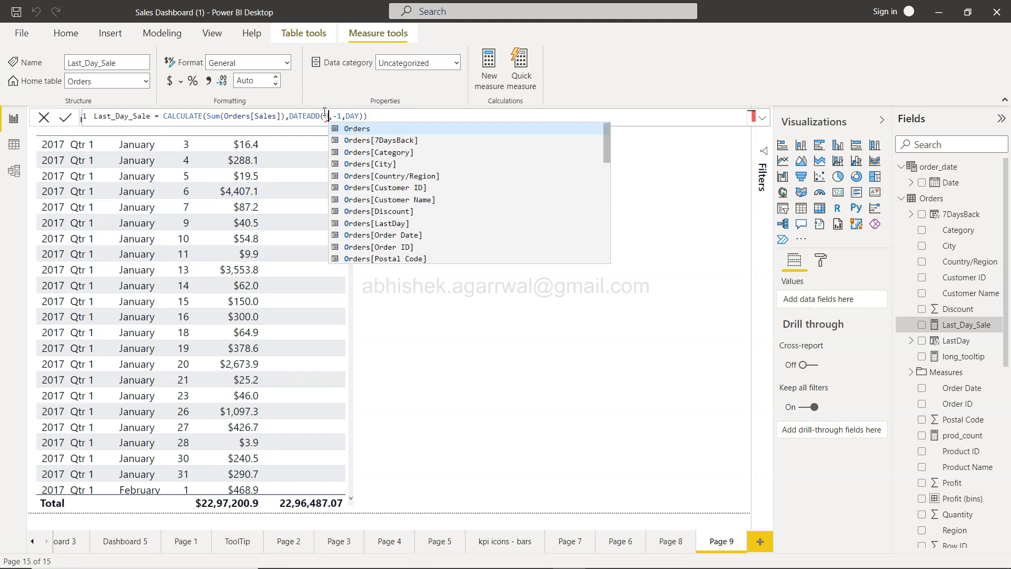
text(rder_)
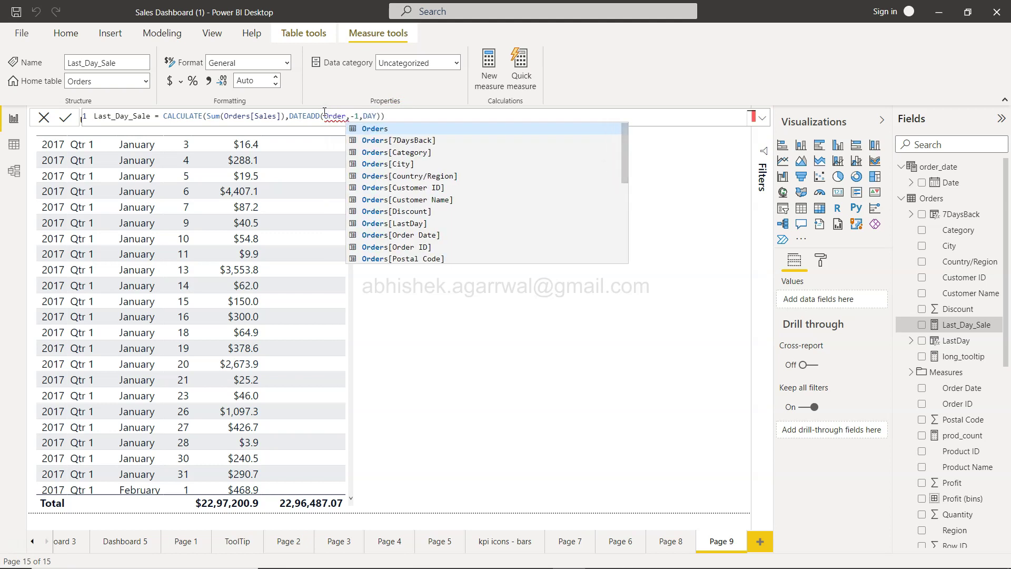
click(406, 140)
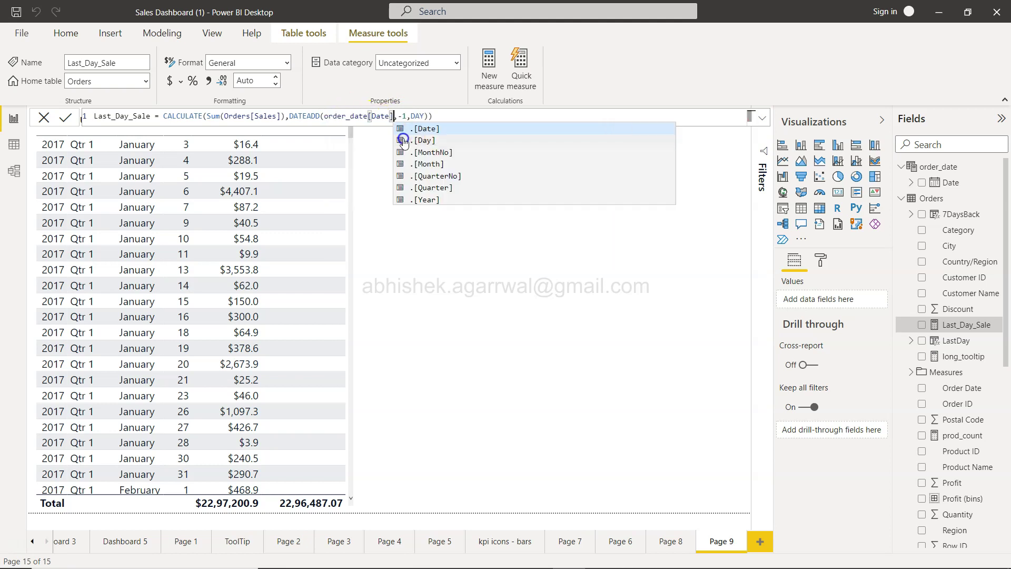
click(459, 115)
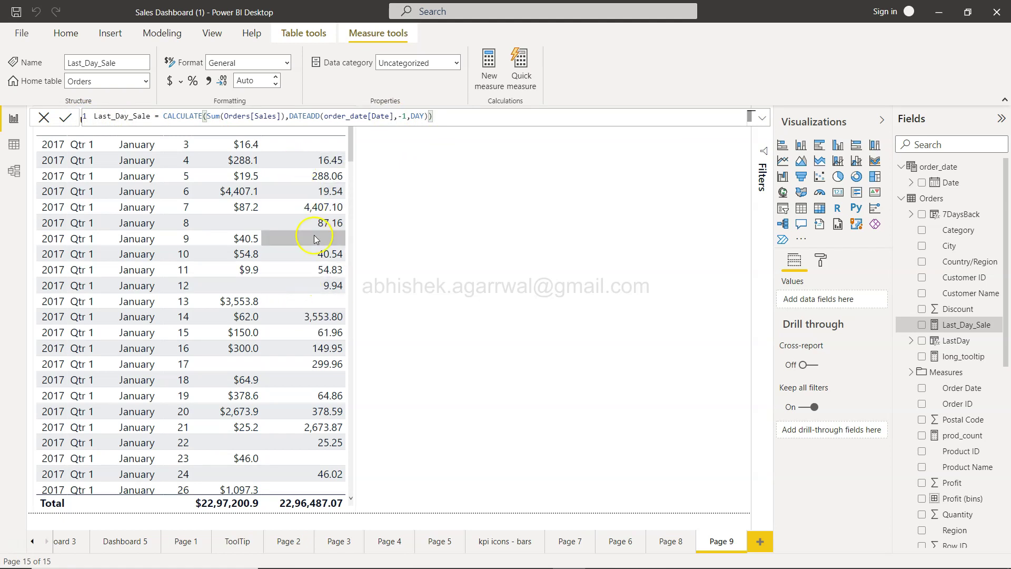
- Set the number of intervals in the Last_Day_Sale measure's DATEADD function to -5 and commit the formula
click(431, 266)
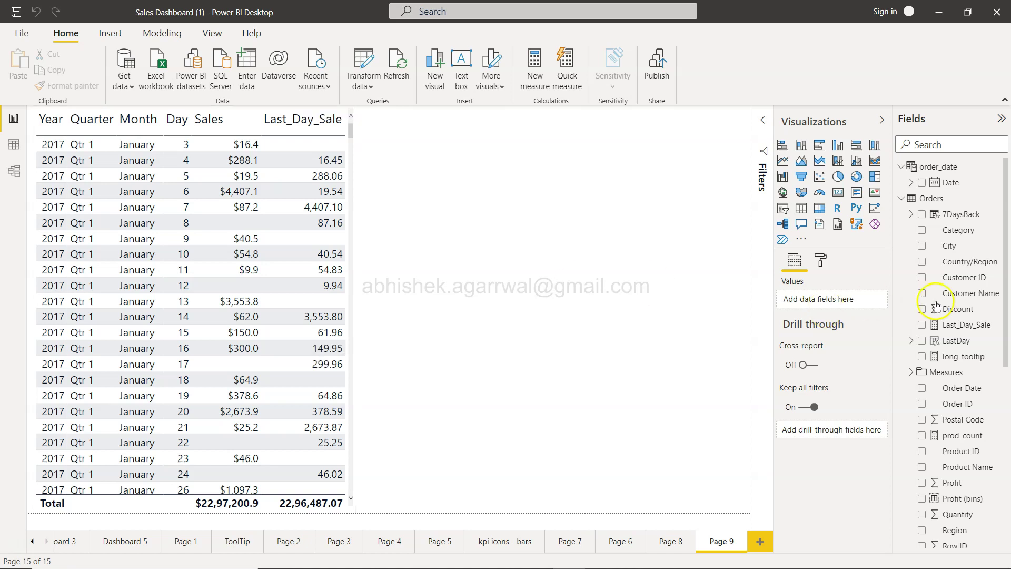
click(958, 326)
click(404, 120)
key(BackSpace)
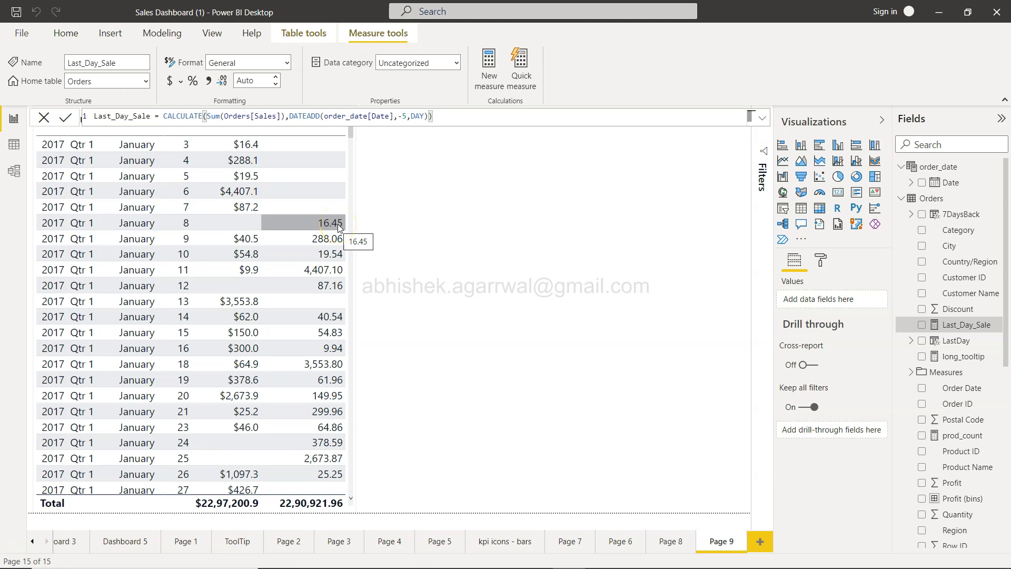
- Set the interval unit in the Last_Day_Sale measure's DATEADD function to MONTH
click(425, 117)
key(BackSpace)
key(BackSpace)
key(BackSpace)
text(mon)
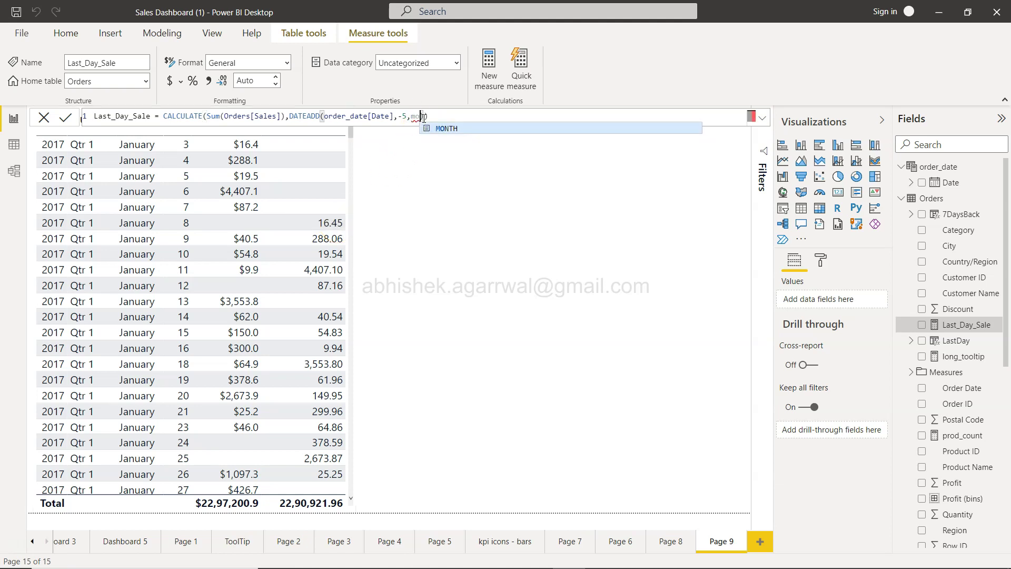